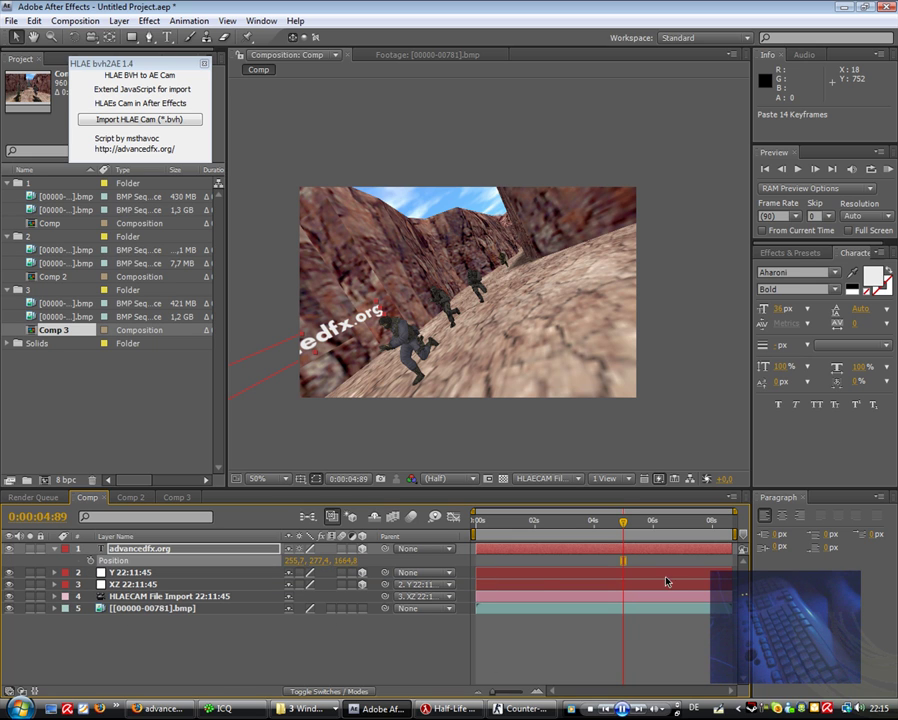
# Scrub through the footage to check the text's motion, then view at 100% and Full resolution.
pyautogui.click(326, 668)
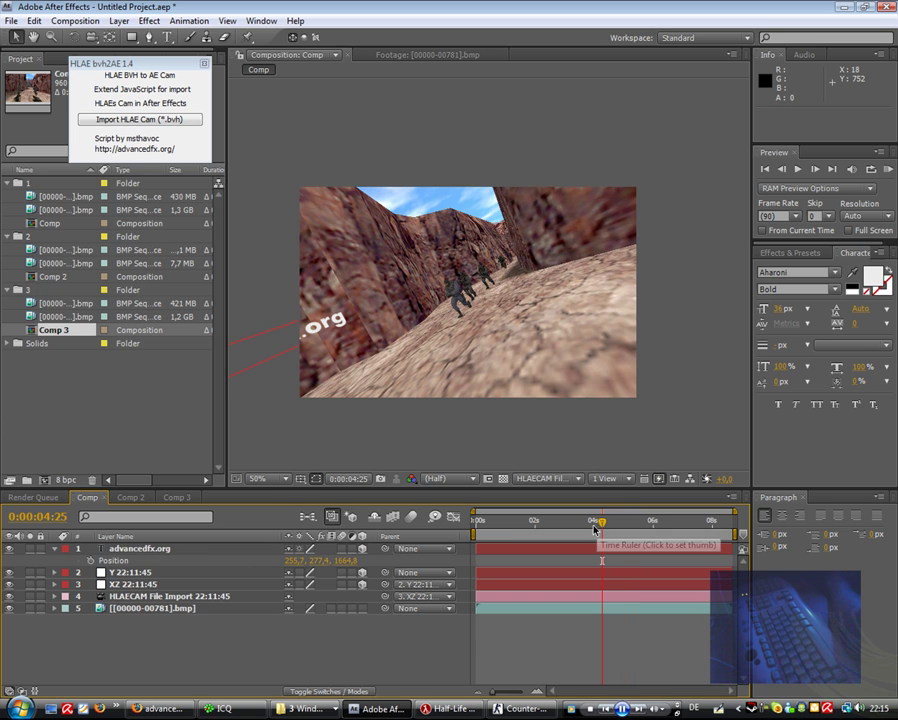
pyautogui.moveTo(604, 522); pyautogui.dragTo(684, 524)
pyautogui.click(712, 522)
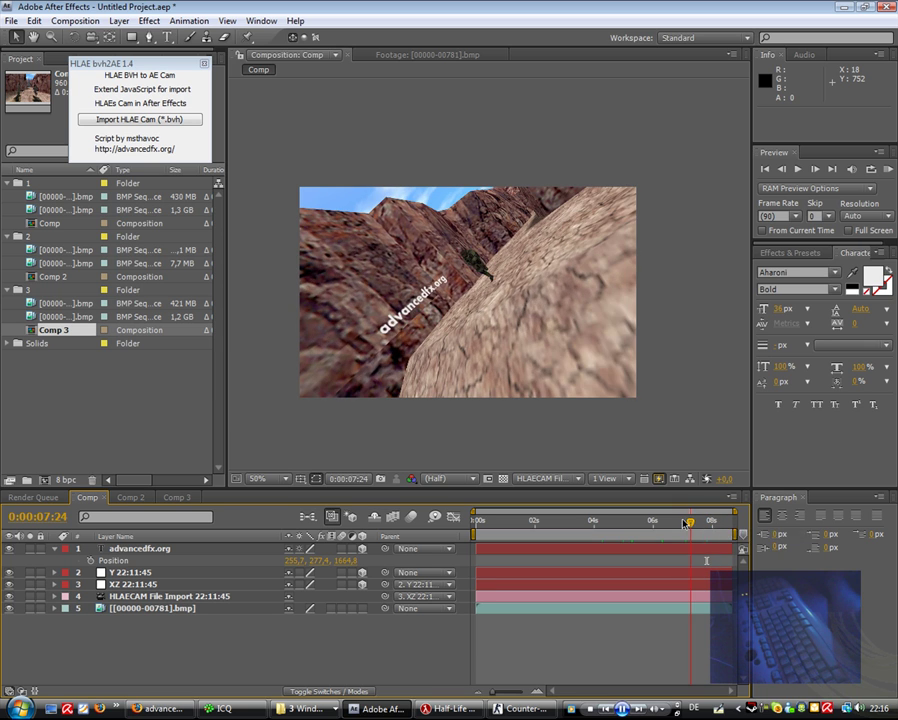
pyautogui.click(635, 522)
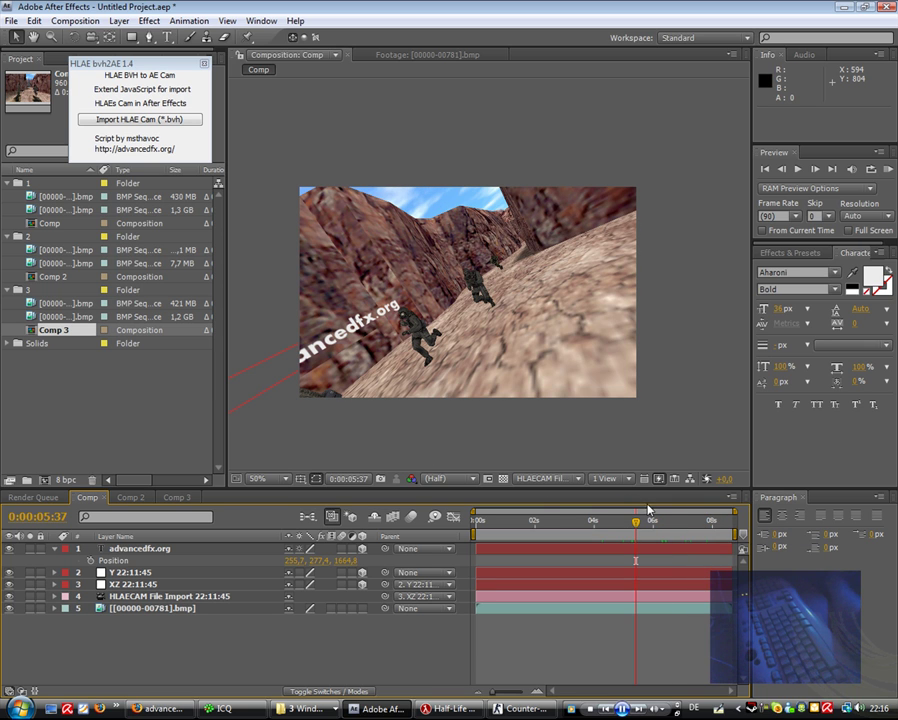
pyautogui.moveTo(581, 533); pyautogui.dragTo(611, 524)
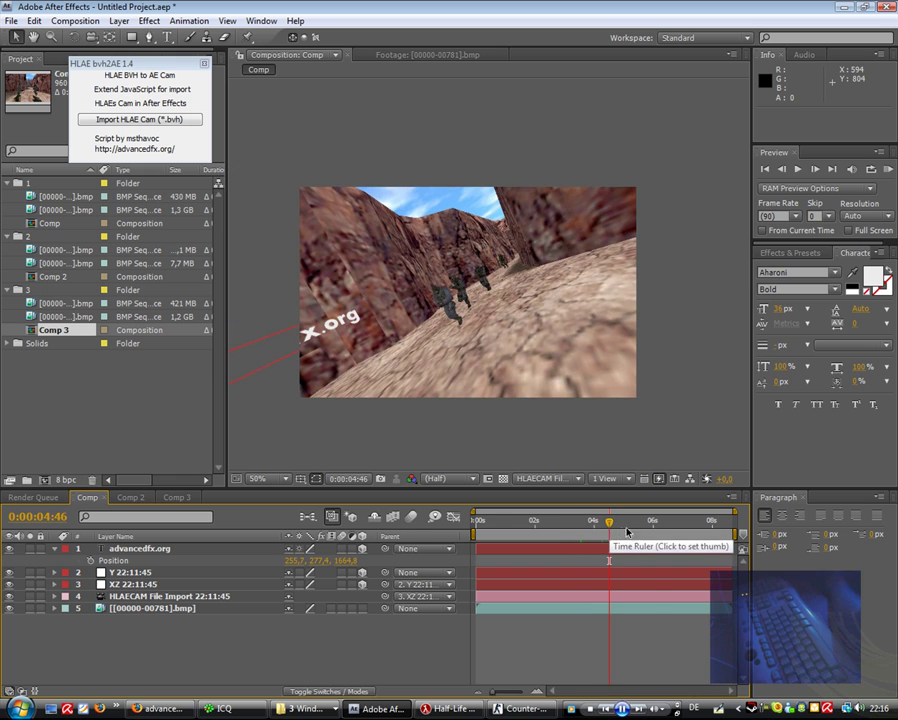
pyautogui.click(653, 524)
pyautogui.press('.')
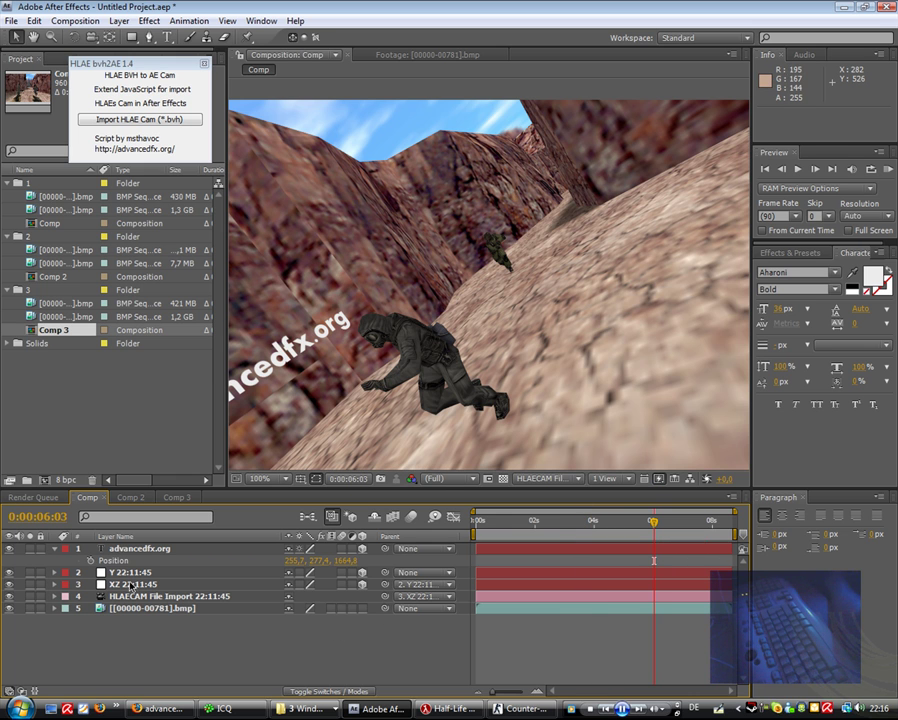
# Near the clip's end, raise the advancedfx.org text and bring it closer to 255.7, 257.9, 1562.9.
pyautogui.click(127, 551)
pyautogui.click(607, 522)
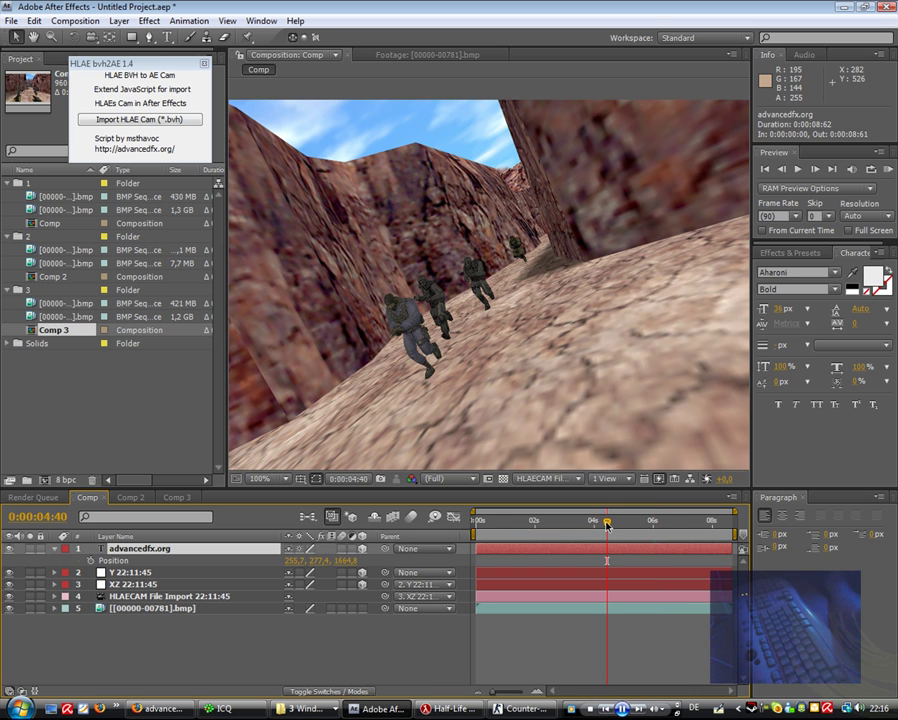
pyautogui.moveTo(669, 526); pyautogui.dragTo(702, 530)
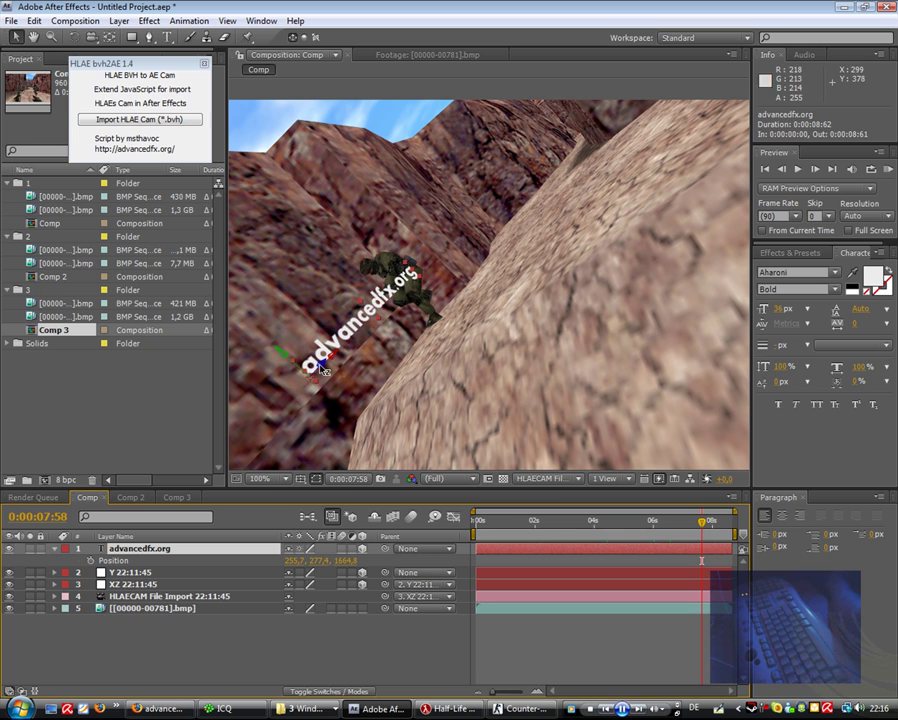
pyautogui.moveTo(278, 352); pyautogui.dragTo(347, 270)
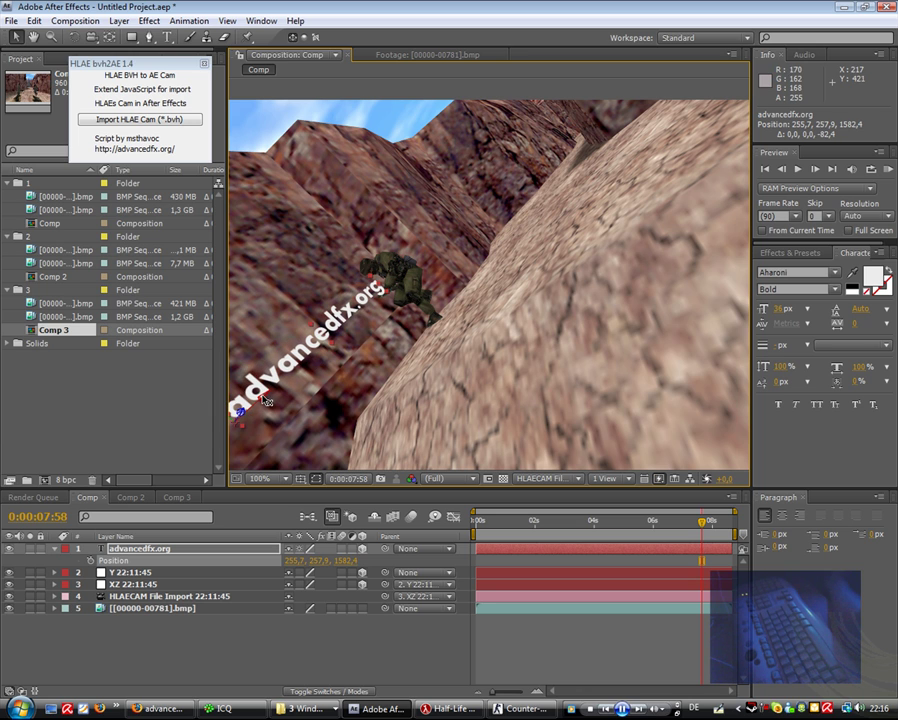
pyautogui.moveTo(261, 400); pyautogui.dragTo(254, 407)
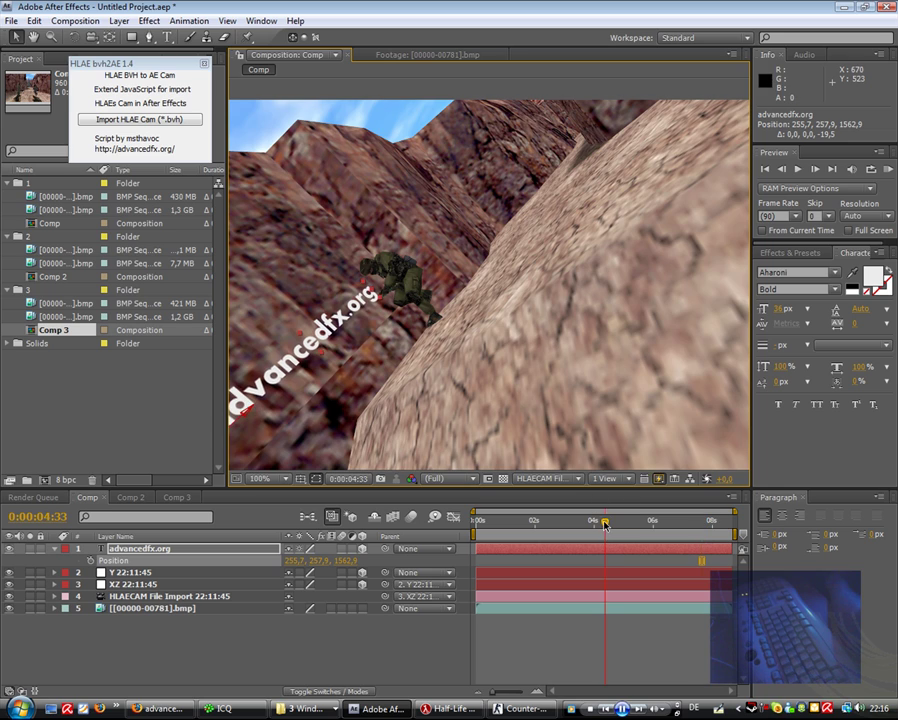
pyautogui.click(602, 521)
pyautogui.moveTo(627, 527); pyautogui.dragTo(730, 553)
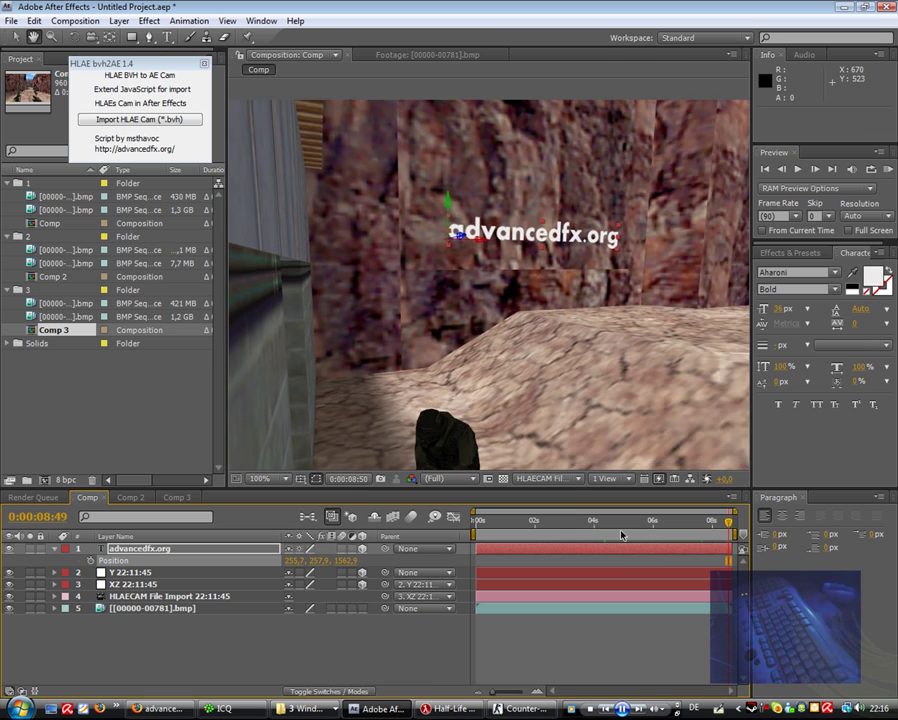
pyautogui.click(542, 521)
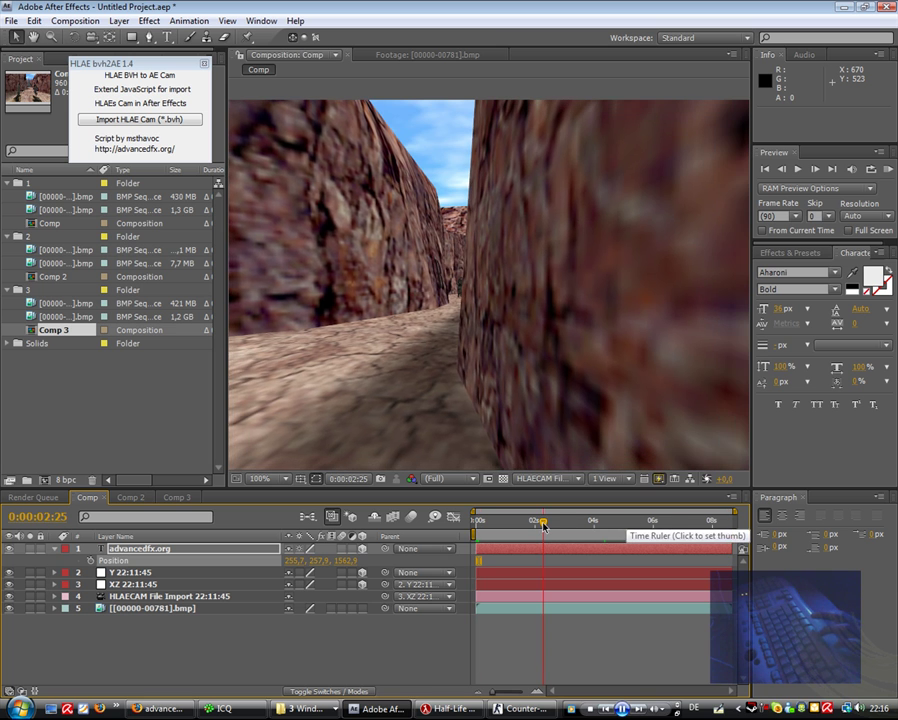
pyautogui.moveTo(544, 527); pyautogui.dragTo(547, 527)
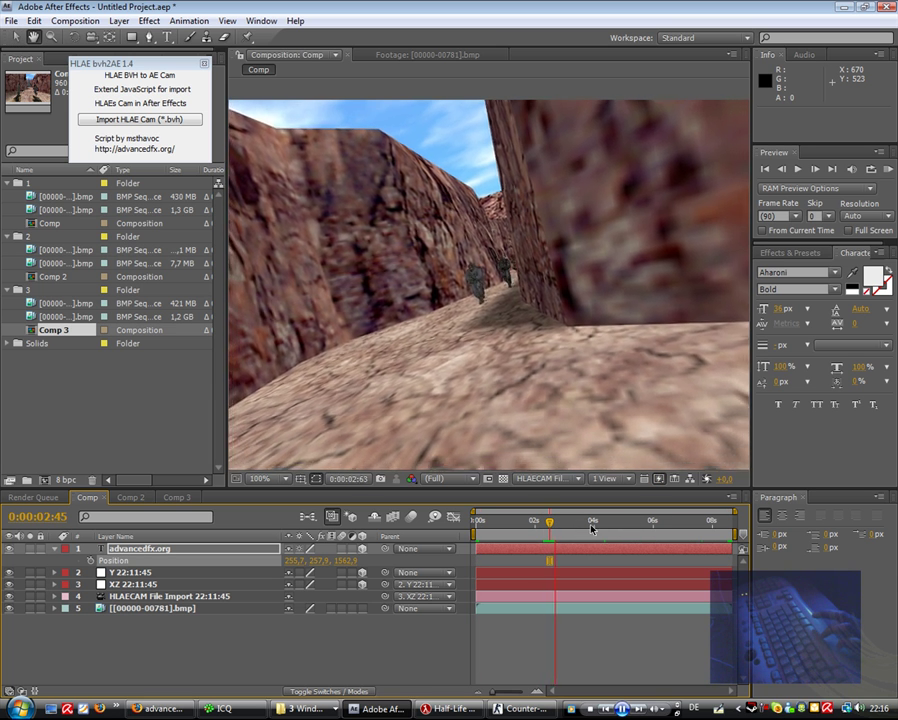
pyautogui.click(651, 536)
pyautogui.press('space')
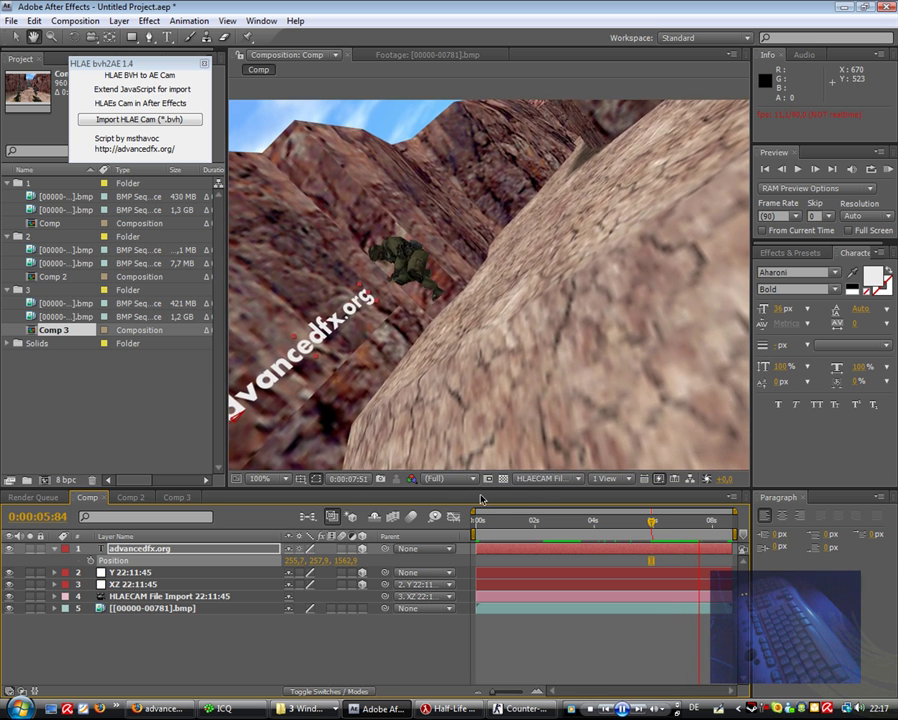
pyautogui.click(176, 497)
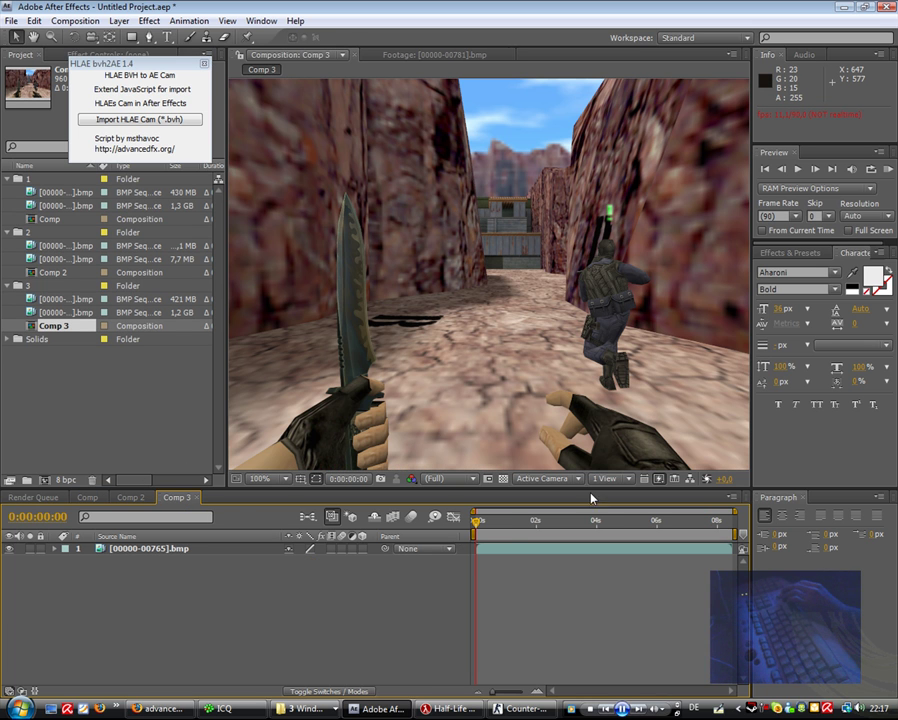
pyautogui.click(509, 522)
pyautogui.moveTo(513, 524); pyautogui.dragTo(478, 541)
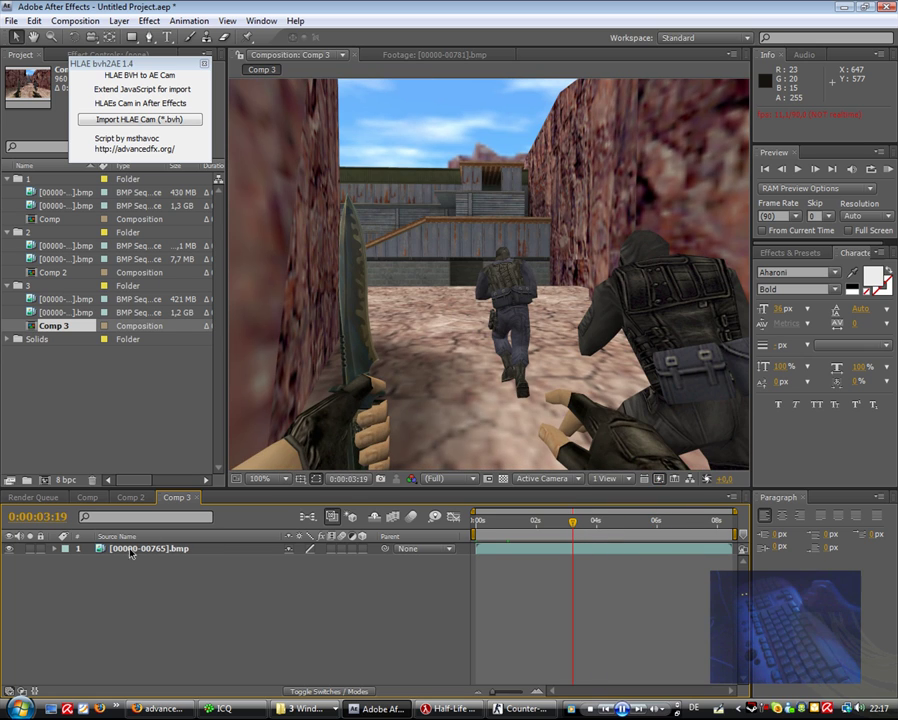
# Place Comp 3 above the advancedfx.org layer in the main Comp and make it 3D.
pyautogui.click(86, 497)
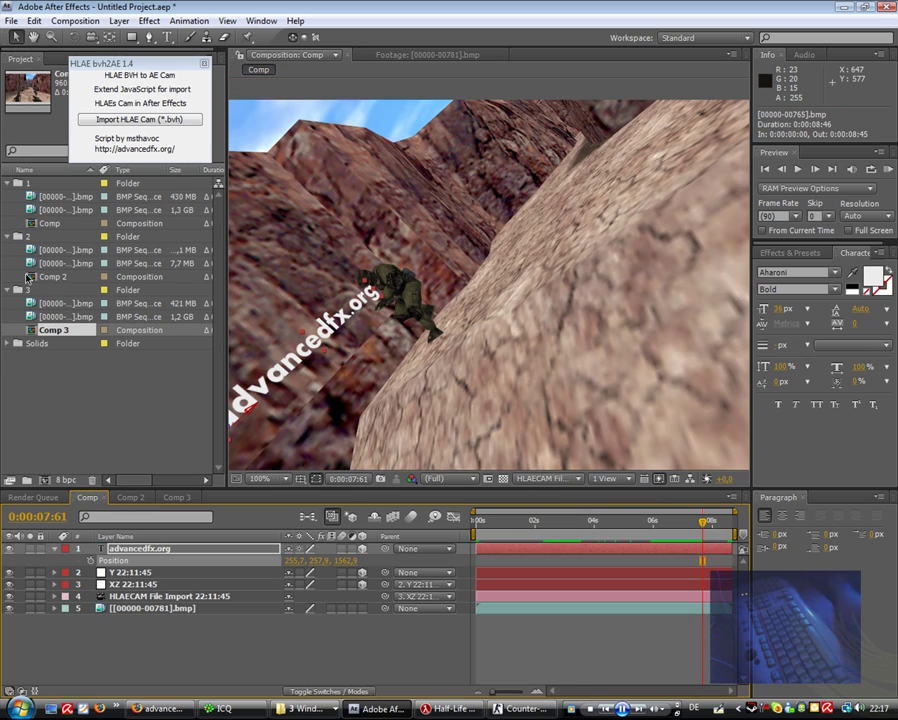
pyautogui.moveTo(53, 336); pyautogui.dragTo(170, 405)
pyautogui.moveTo(136, 523); pyautogui.dragTo(158, 553)
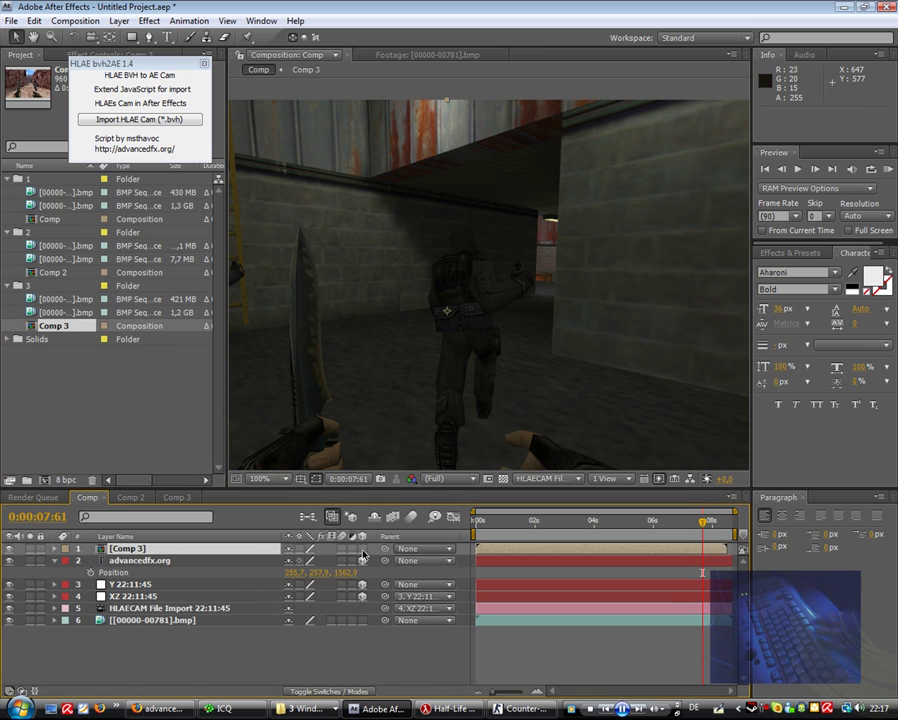
pyautogui.click(360, 553)
# Copy the text's Position and paste it onto Comp 3 as 255.7, 257.9, 1562.9.
pyautogui.click(140, 561)
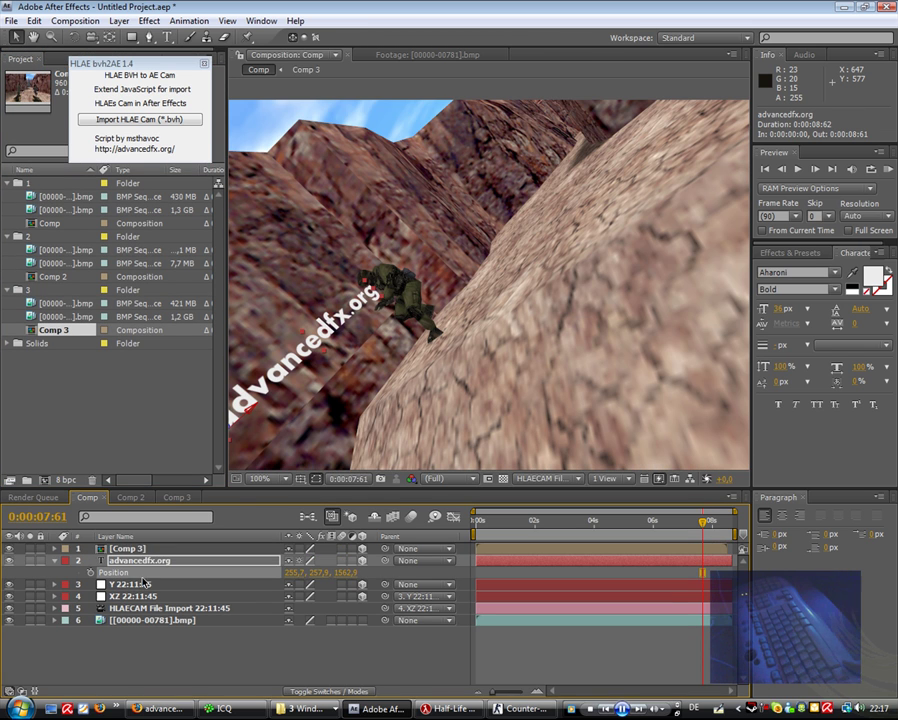
pyautogui.rightClick(141, 572)
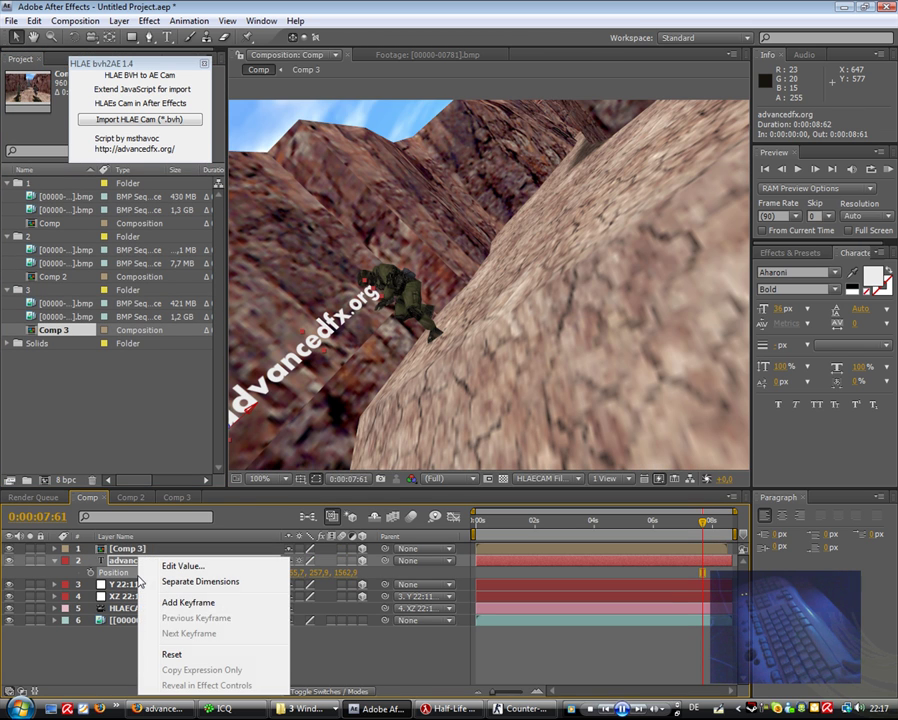
pyautogui.click(34, 20)
pyautogui.click(62, 104)
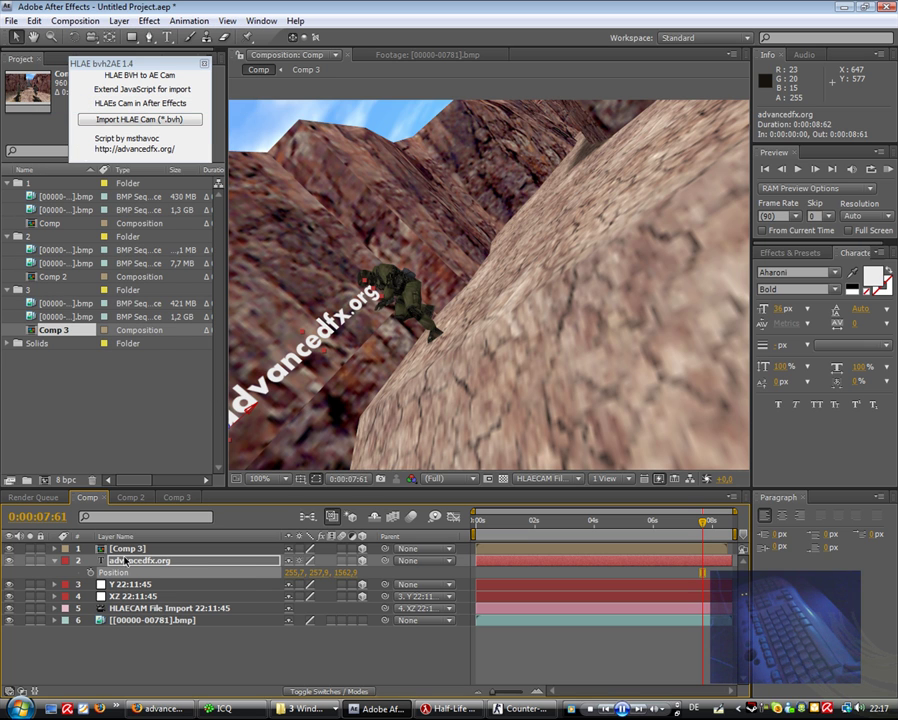
pyautogui.click(178, 549)
pyautogui.press('p')
pyautogui.rightClick(138, 560)
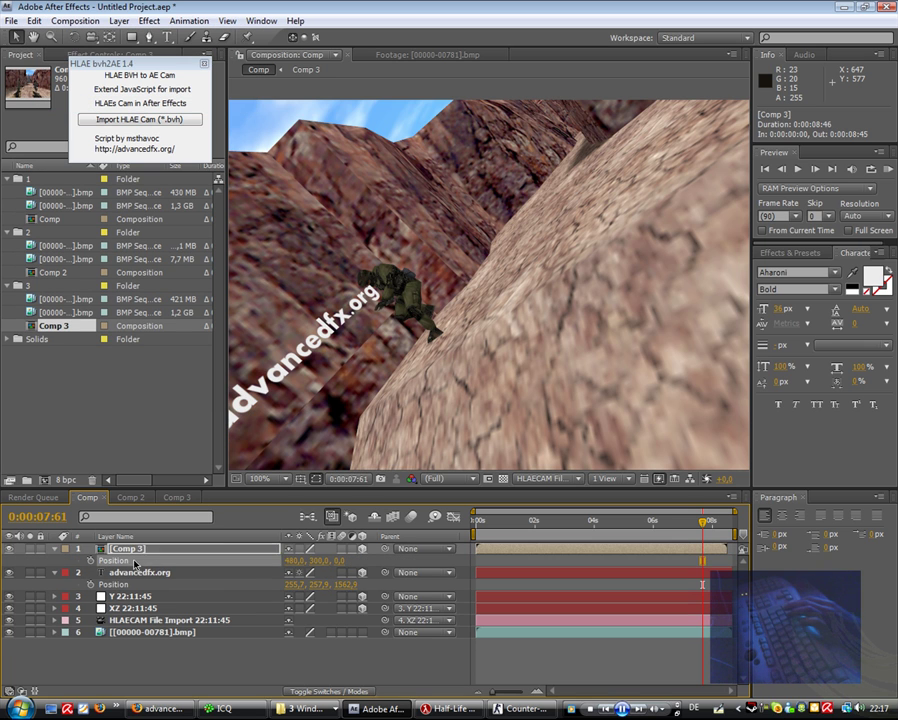
pyautogui.click(34, 20)
pyautogui.click(34, 20)
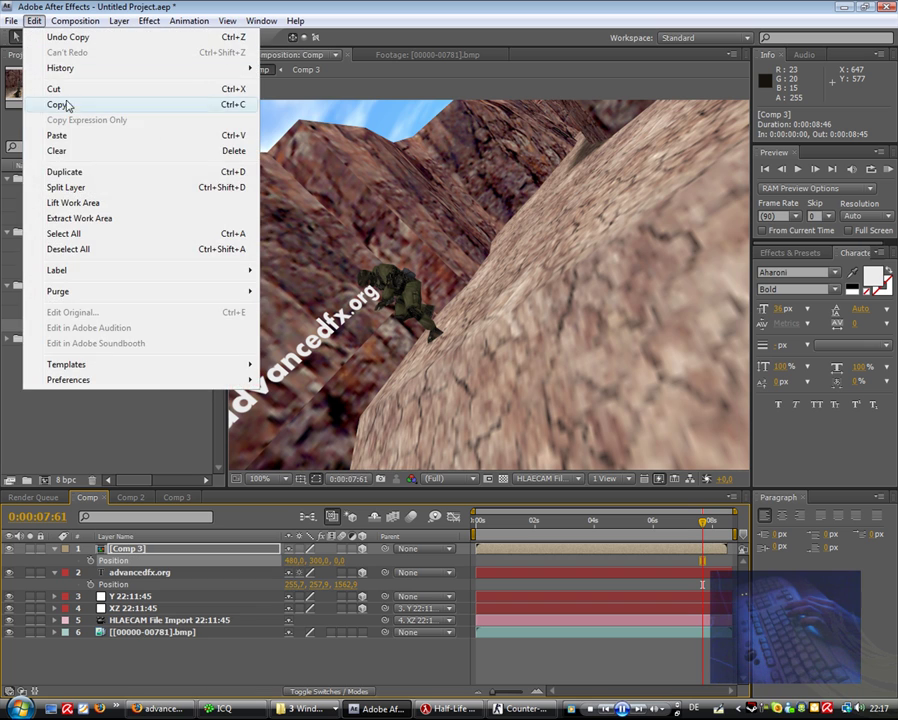
pyautogui.click(78, 135)
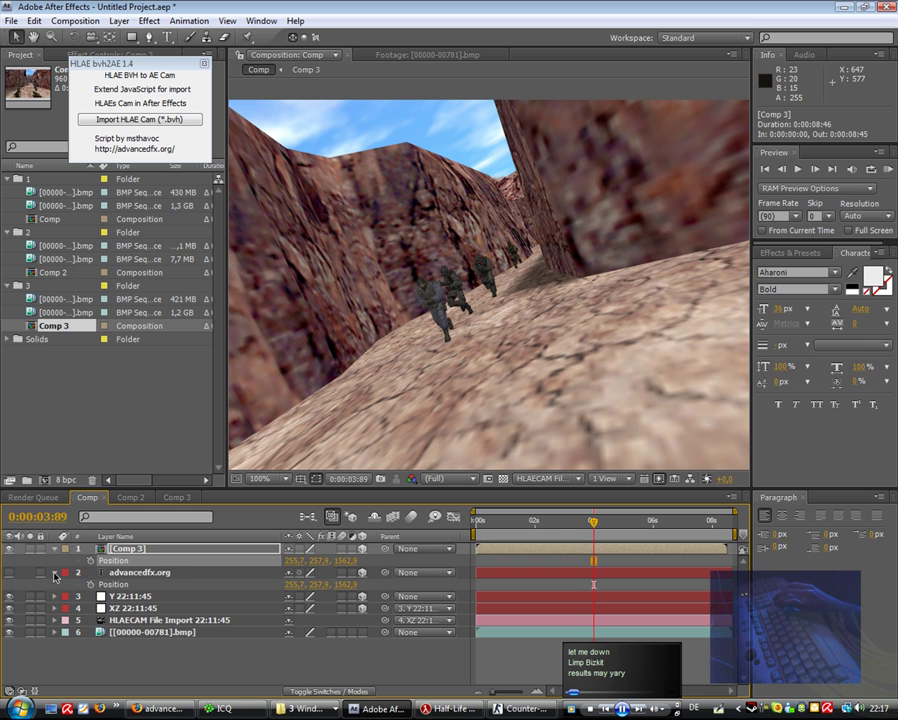
# Collapse the advancedfx.org layer, scrub to about 5.7 seconds, and show Comp 3's rotation values.
pyautogui.click(55, 573)
pyautogui.moveTo(595, 523); pyautogui.dragTo(713, 545)
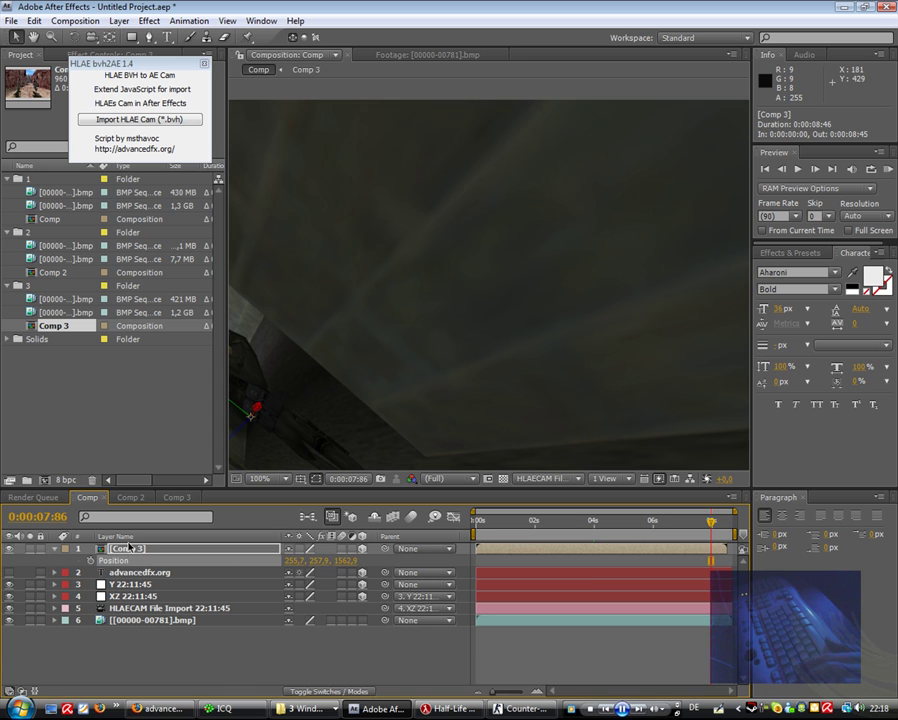
pyautogui.press('r')
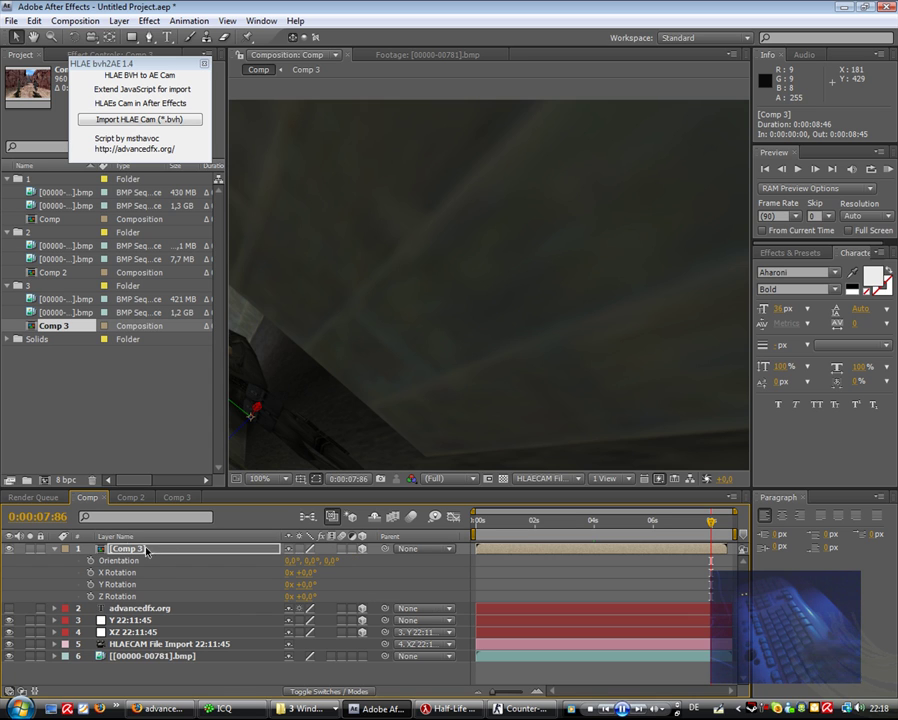
# Try Overlay as Comp 3's blend mode, then set it back to Normal.
pyautogui.click(318, 691)
pyautogui.click(315, 549)
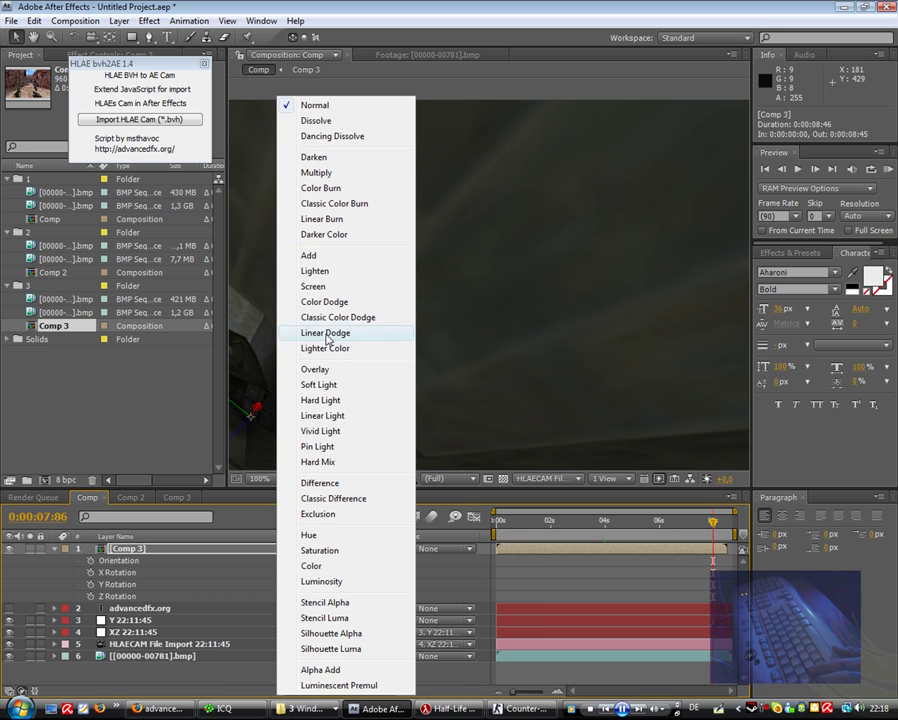
pyautogui.click(316, 370)
pyautogui.click(307, 549)
pyautogui.click(225, 78)
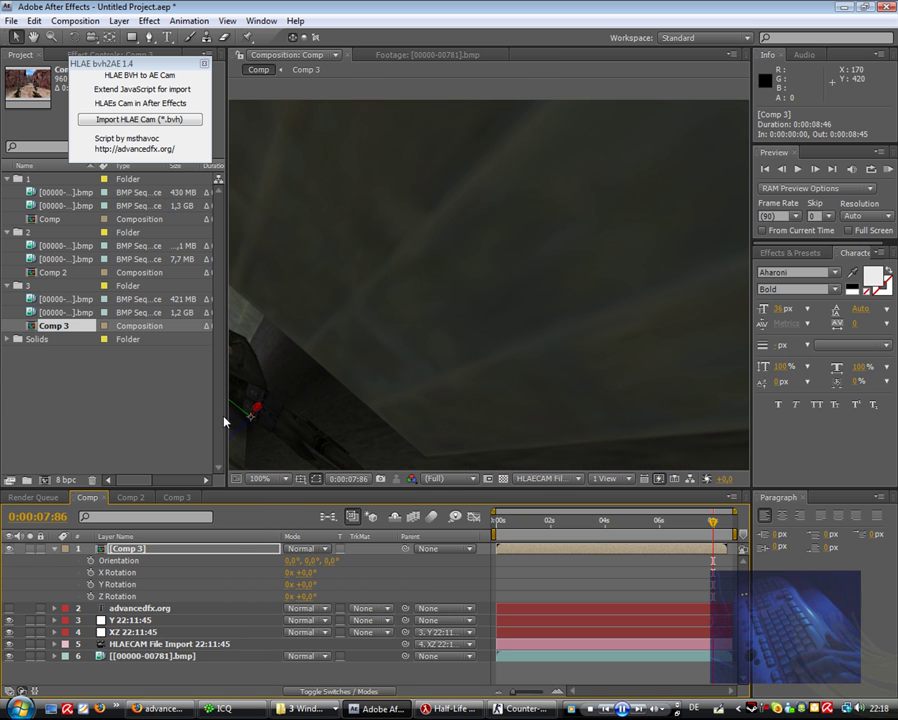
# Lower Comp 3's opacity to about 55% and show its rotation values.
pyautogui.press('t')
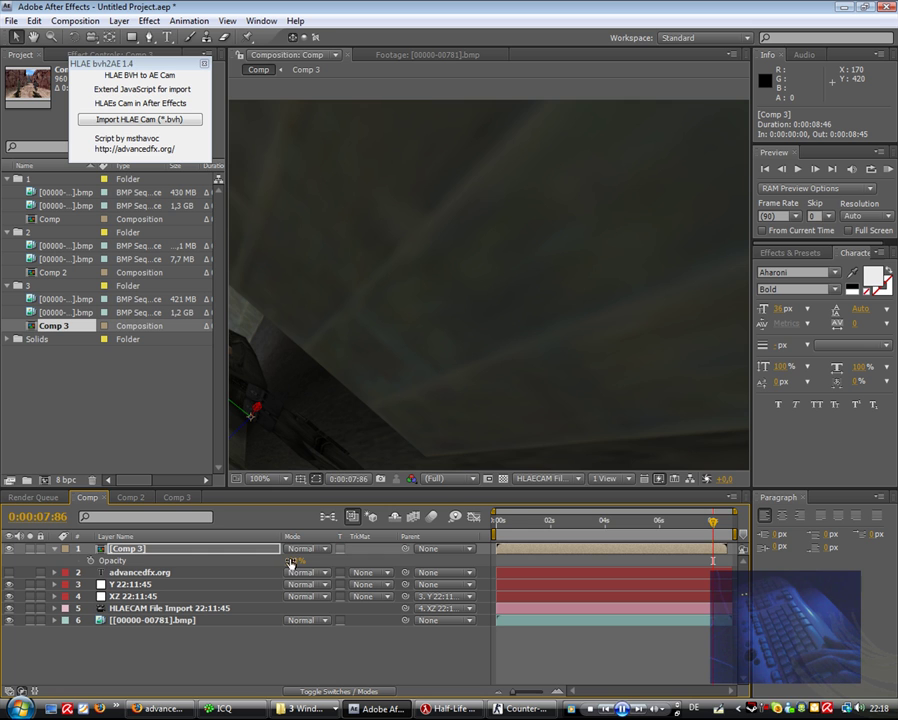
pyautogui.moveTo(291, 563); pyautogui.dragTo(260, 560)
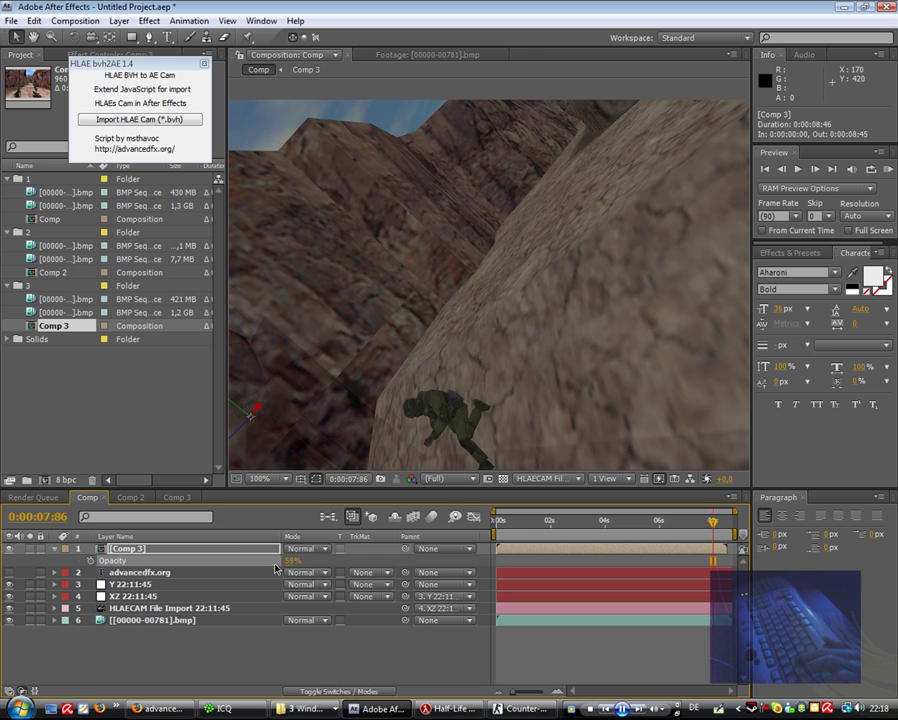
pyautogui.press('r')
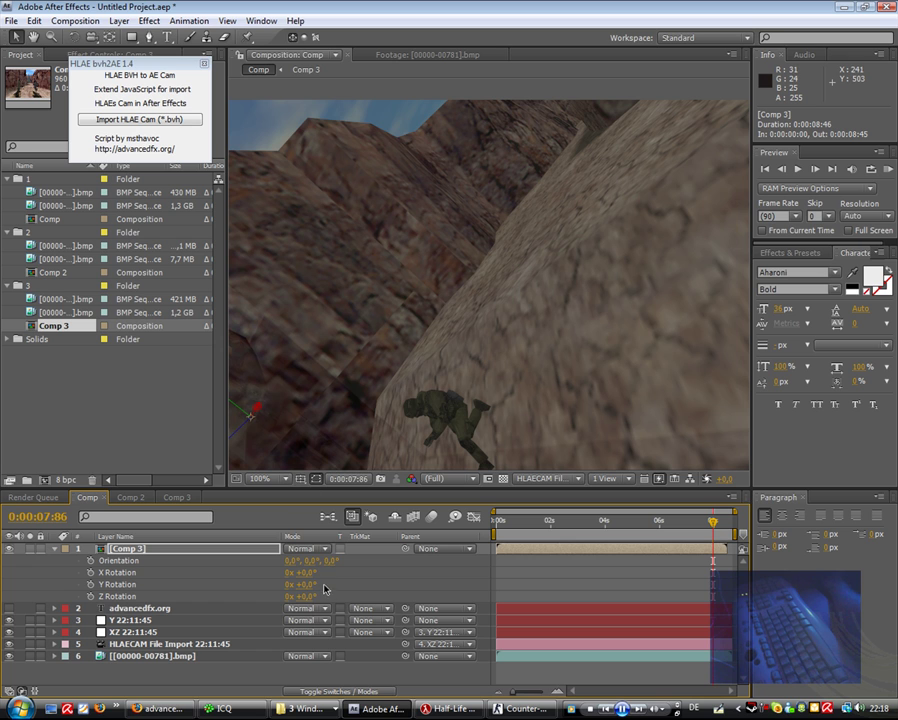
# Set Comp 3's Y Rotation to -90°.
pyautogui.moveTo(309, 580); pyautogui.dragTo(316, 598)
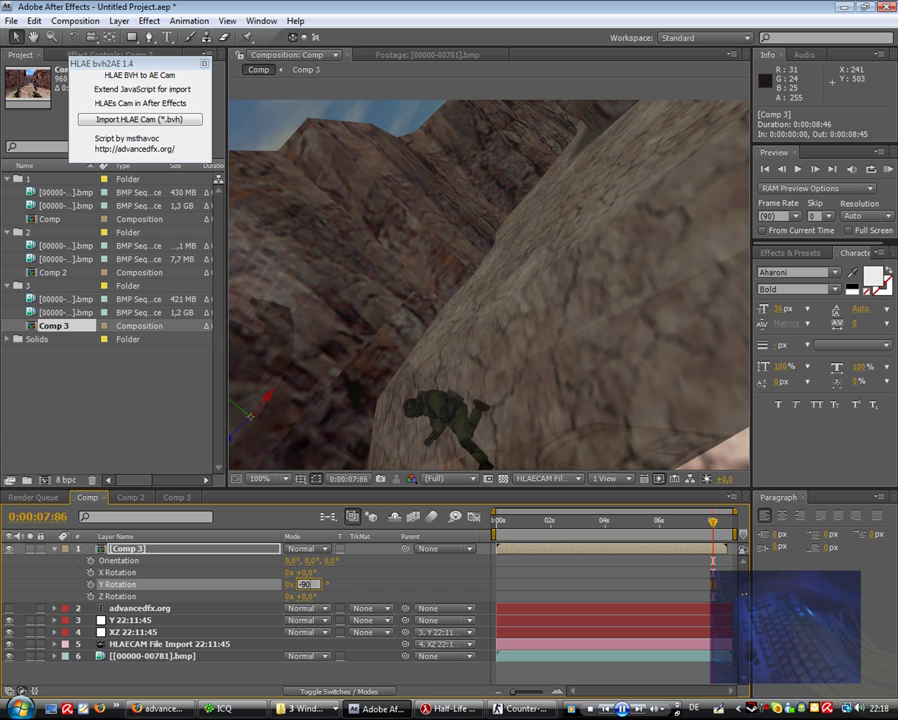
pyautogui.press('Return')
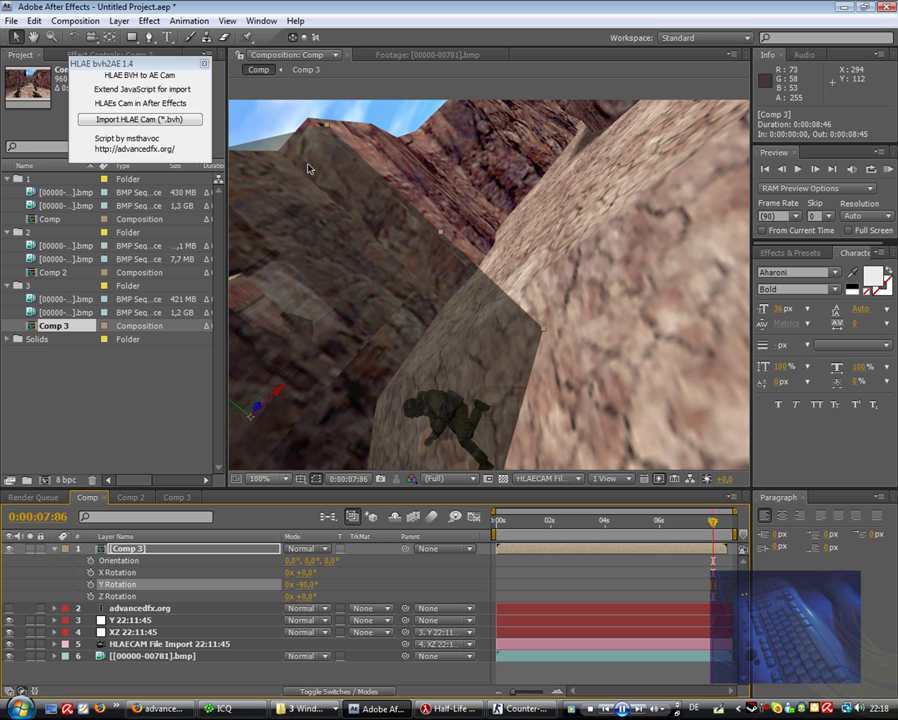
# Scale Comp 3 to 13%, move it onto the left rock wall, and start it around 2 seconds.
pyautogui.press('s')
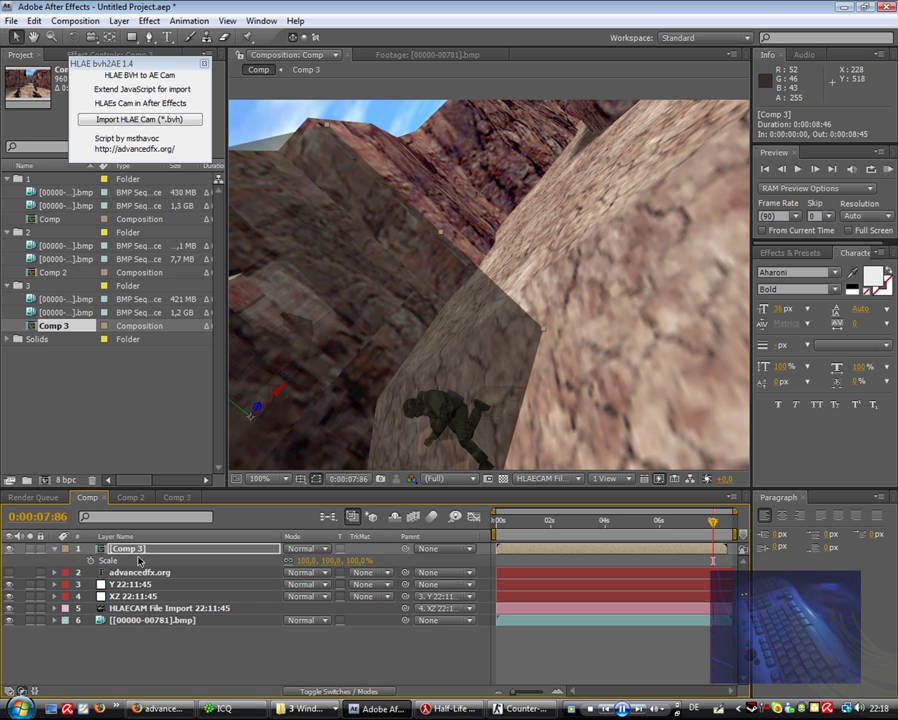
pyautogui.moveTo(288, 560); pyautogui.dragTo(242, 563)
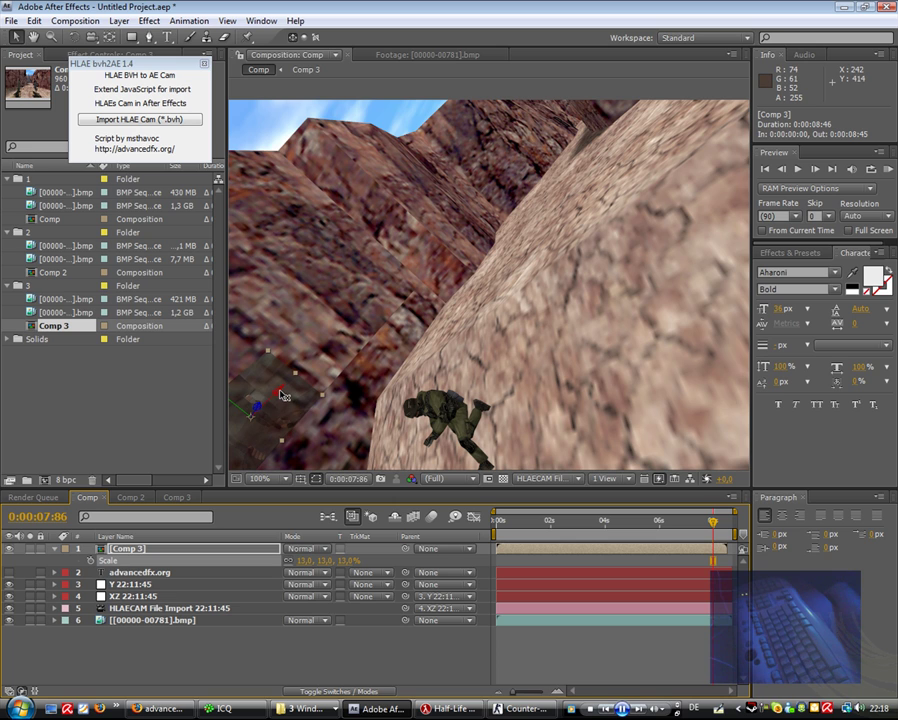
pyautogui.moveTo(283, 396); pyautogui.dragTo(278, 313)
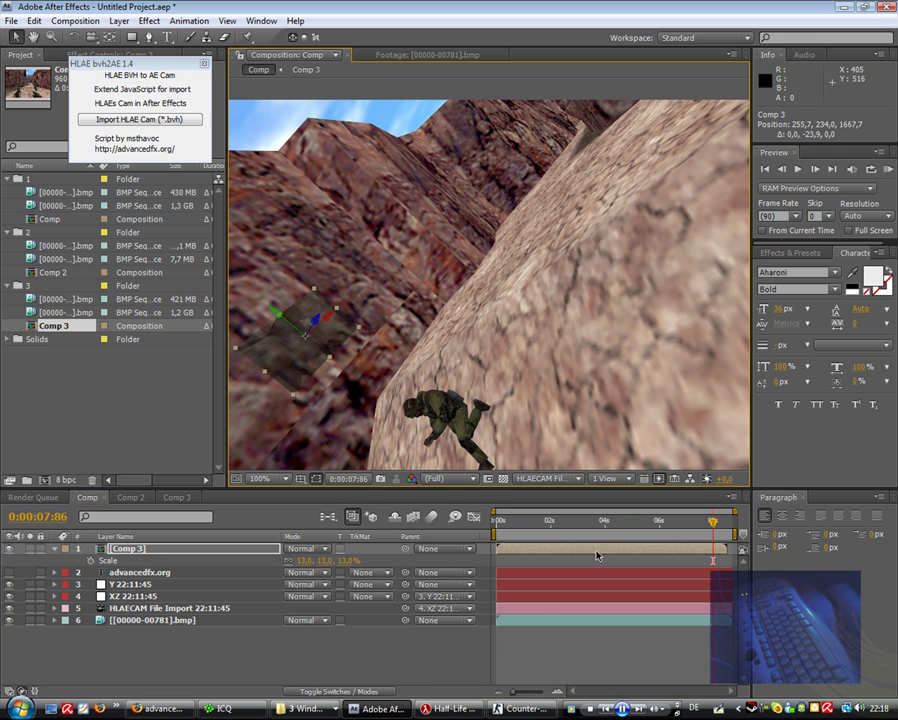
pyautogui.moveTo(573, 549); pyautogui.dragTo(632, 548)
# Leave Comp 3's blend mode unchanged and set its opacity back to 100%.
pyautogui.click(310, 572)
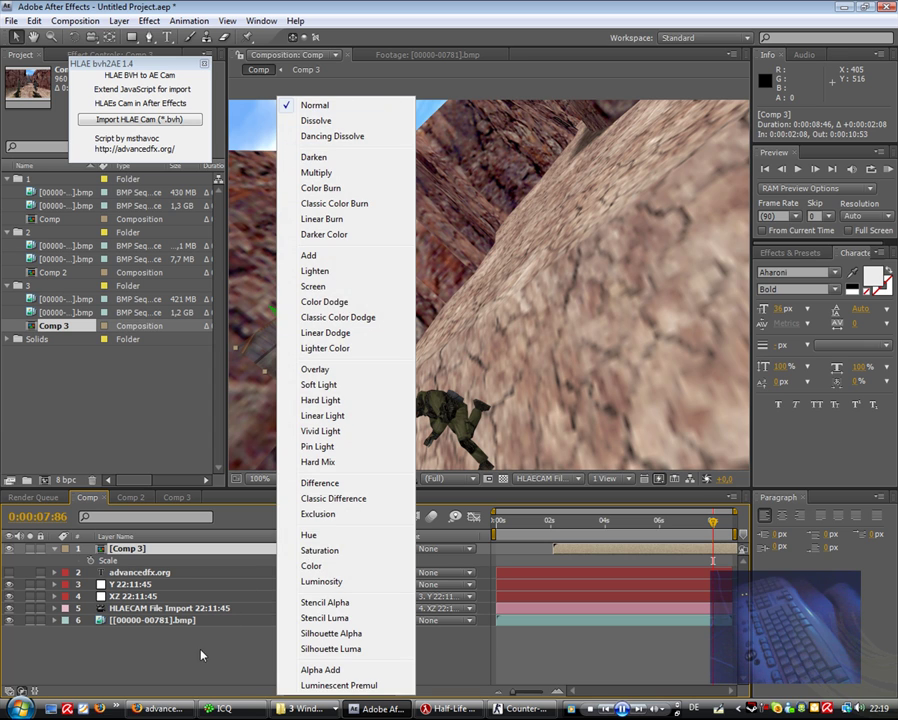
pyautogui.click(200, 655)
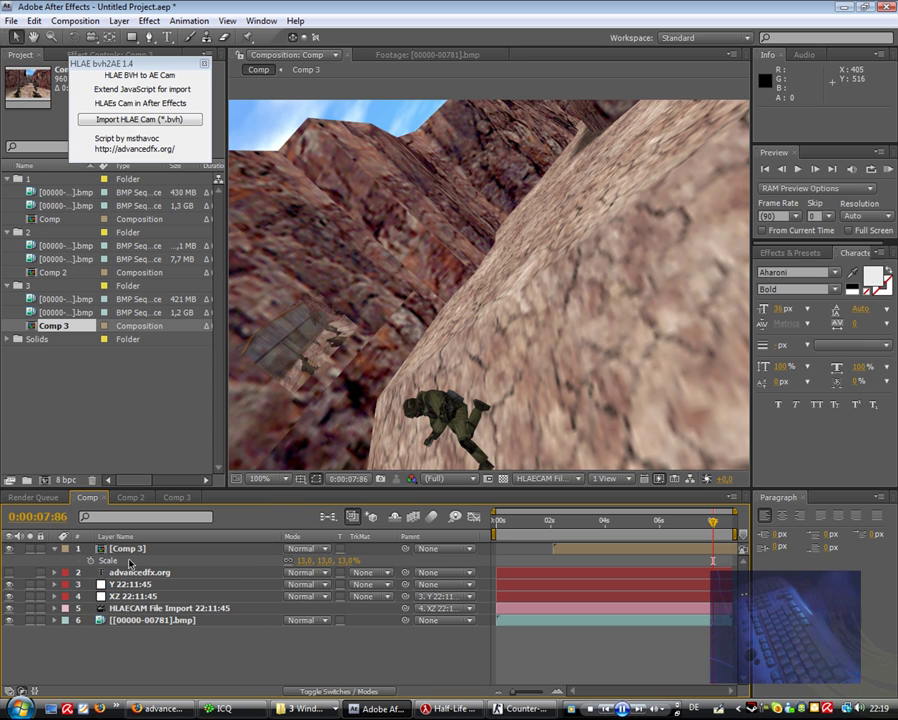
pyautogui.click(122, 551)
pyautogui.write('t')
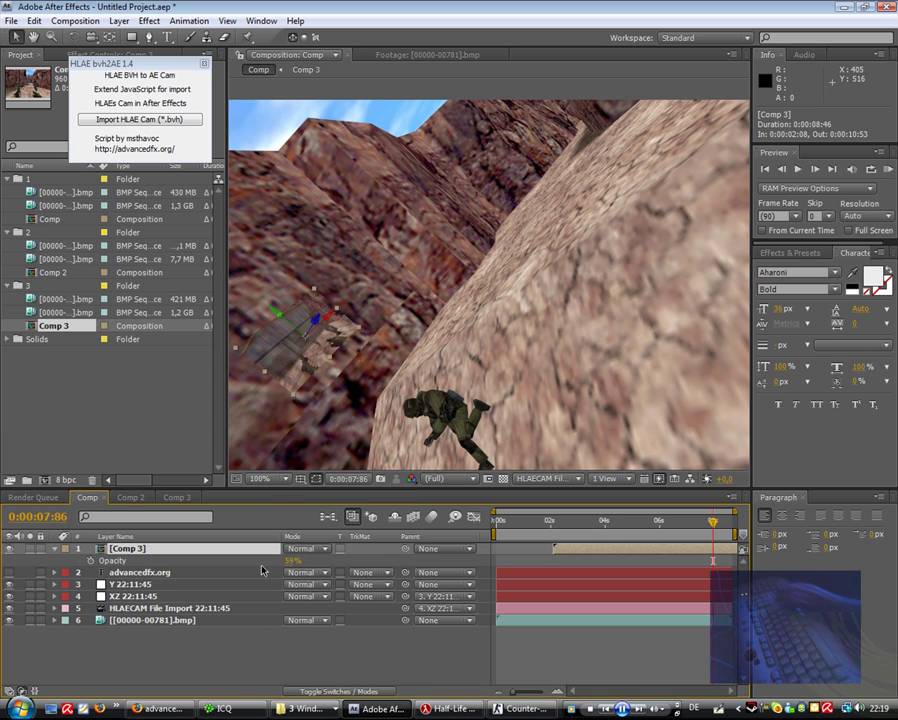
pyautogui.write('0')
pyautogui.press('Return')
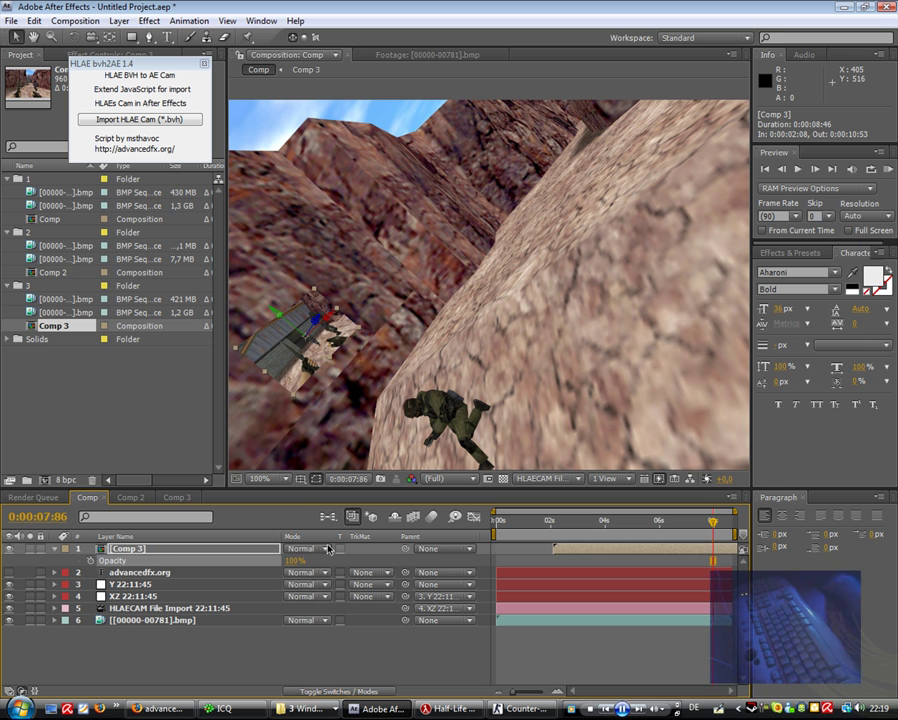
# Play a RAM preview of the composition from about 3 seconds in.
pyautogui.click(580, 521)
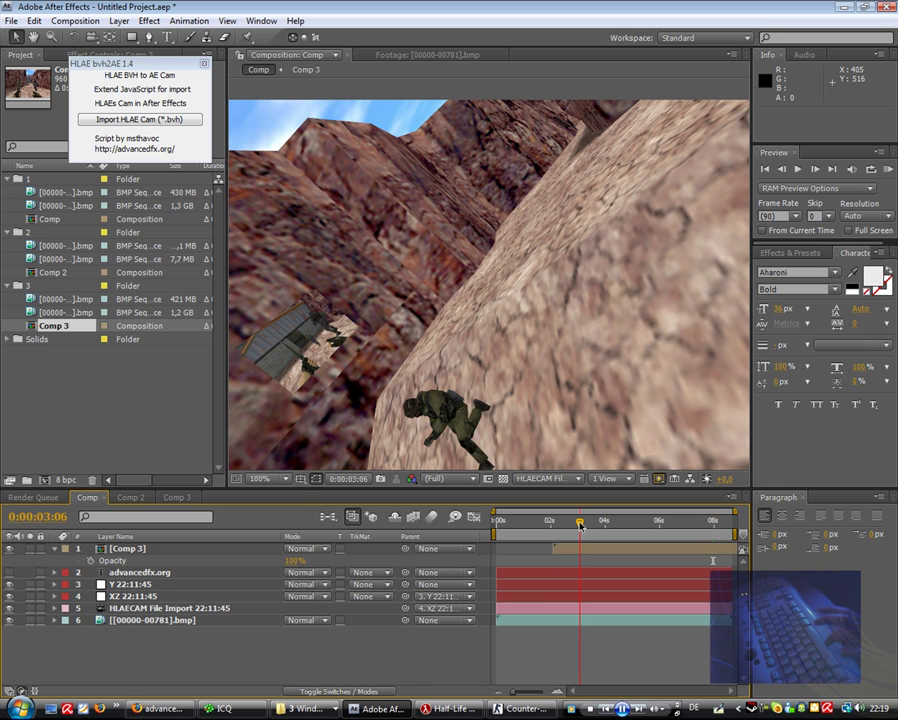
pyautogui.press('KP_0')
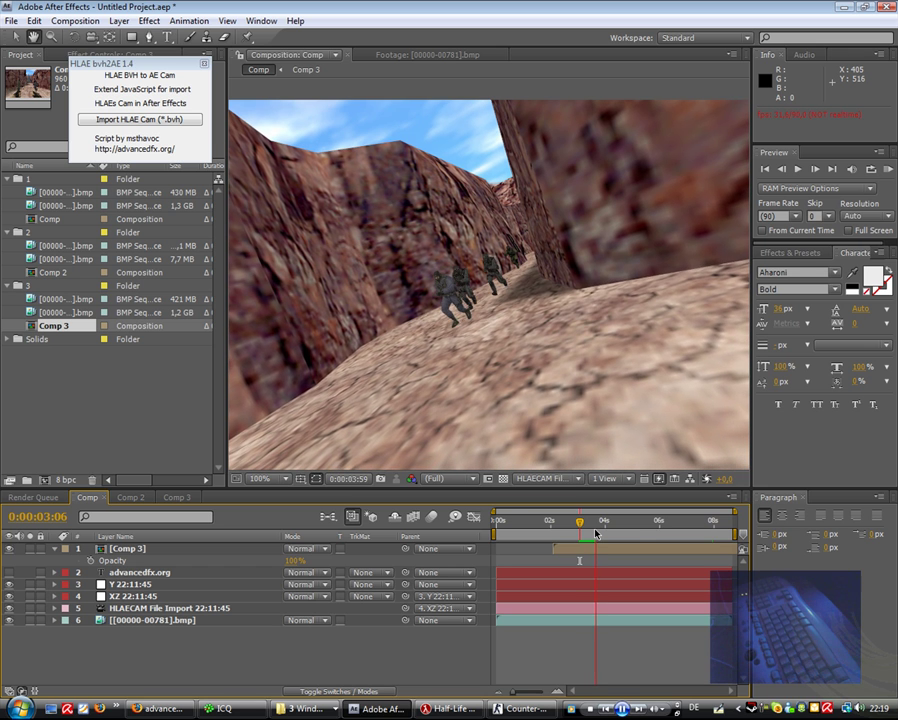
pyautogui.click(639, 521)
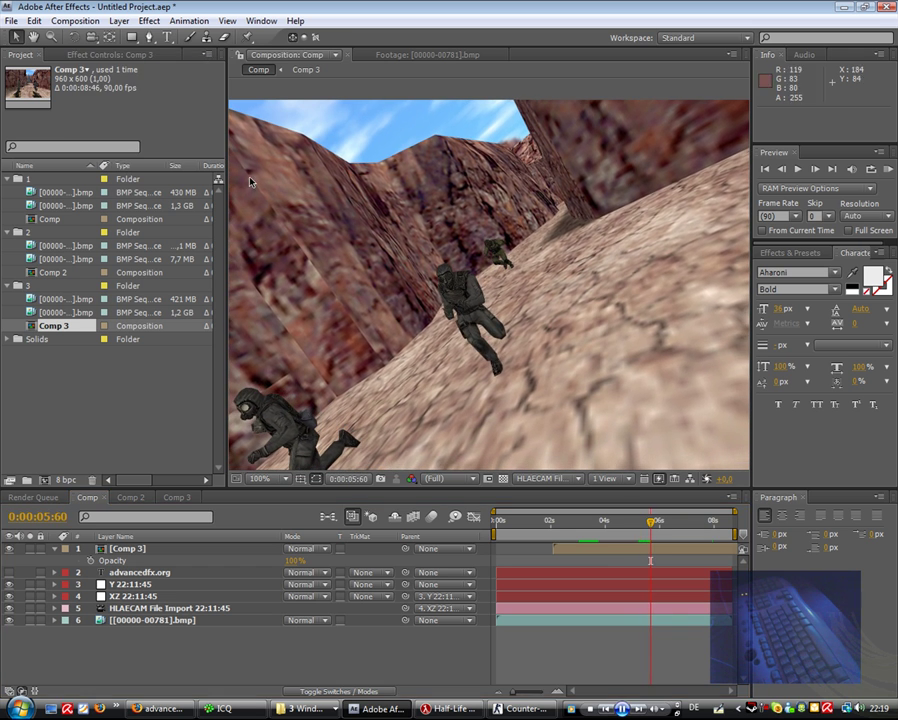
# Move the current-time indicator to 0:00:07:66, where the soldier climbs beside the wall video.
pyautogui.click(679, 520)
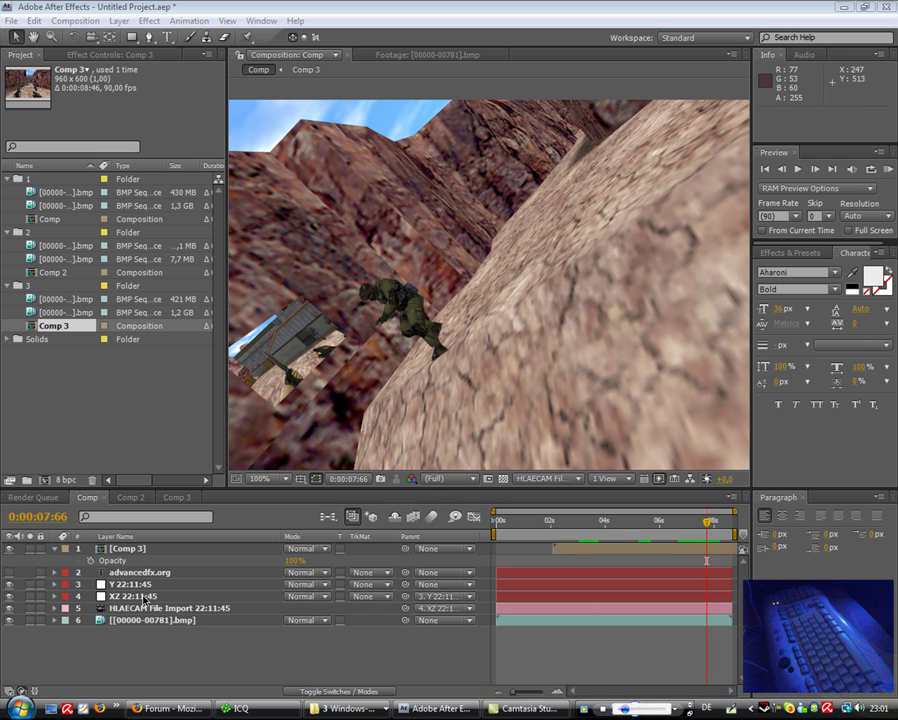
# Show the advancedfx.org text and lower it to 255.7, 323.1, 1562.9 at about 8.27 seconds.
pyautogui.click(11, 573)
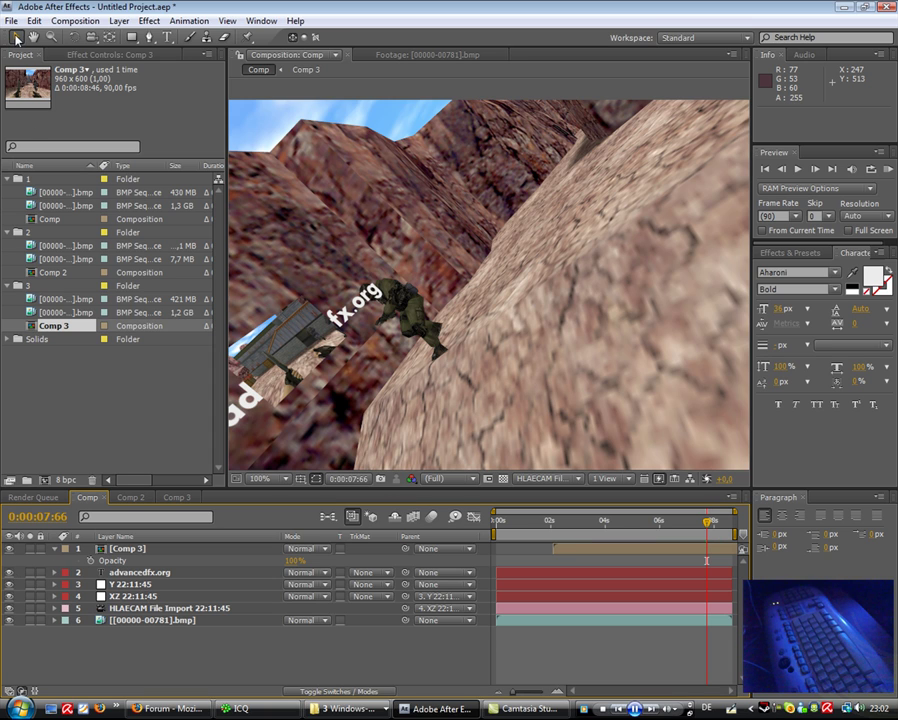
pyautogui.click(125, 573)
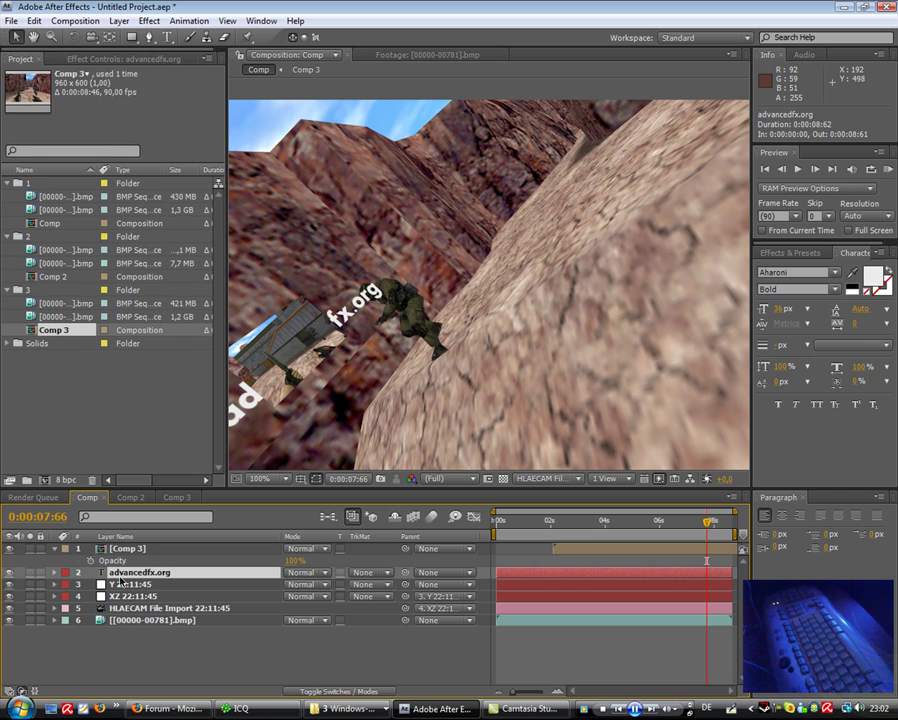
pyautogui.press('t')
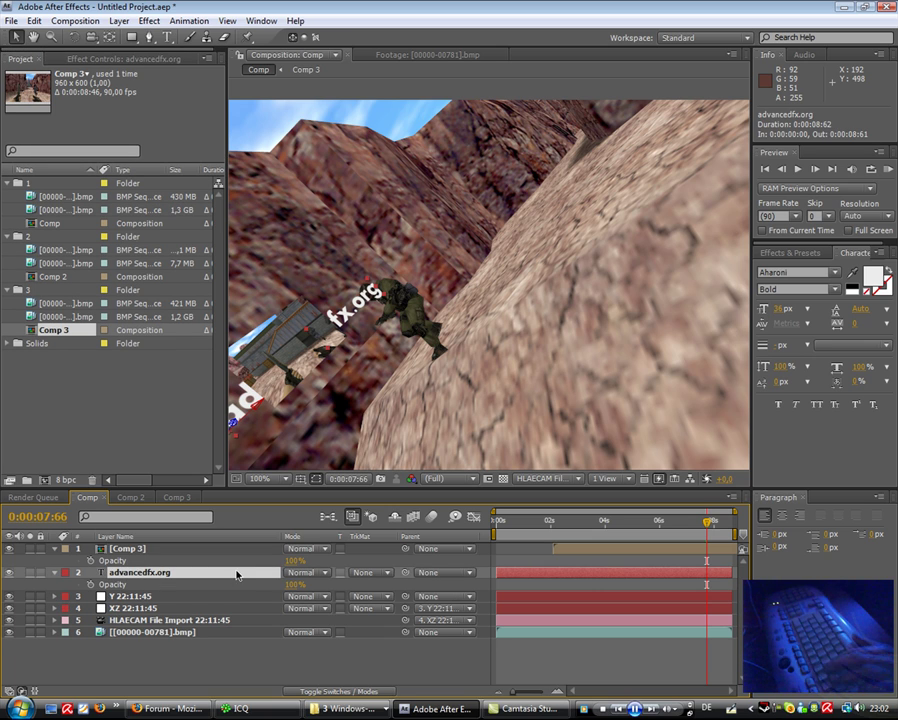
pyautogui.press('p')
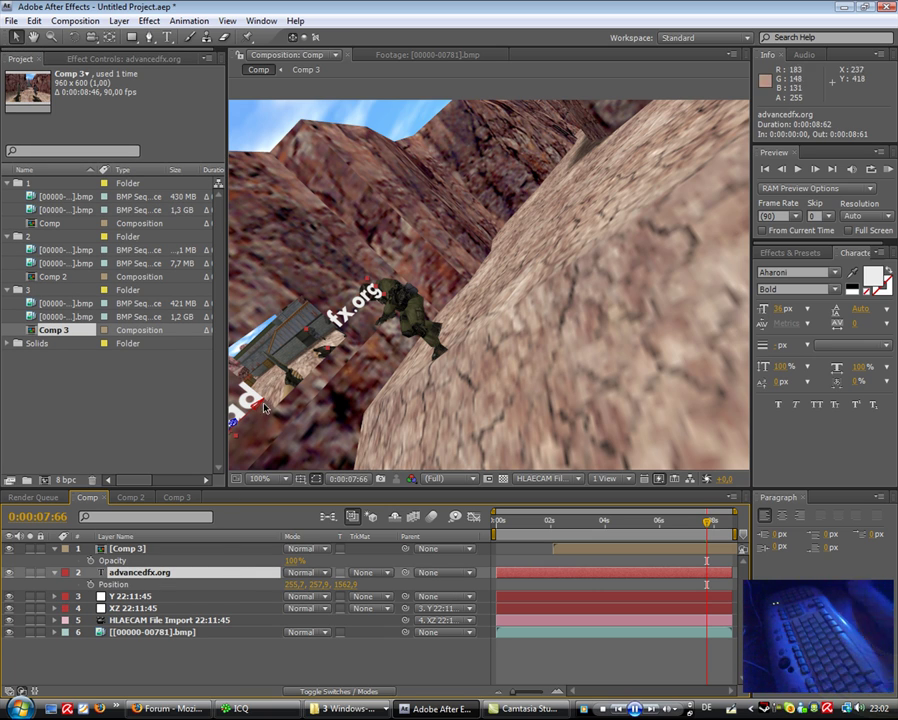
pyautogui.click(722, 525)
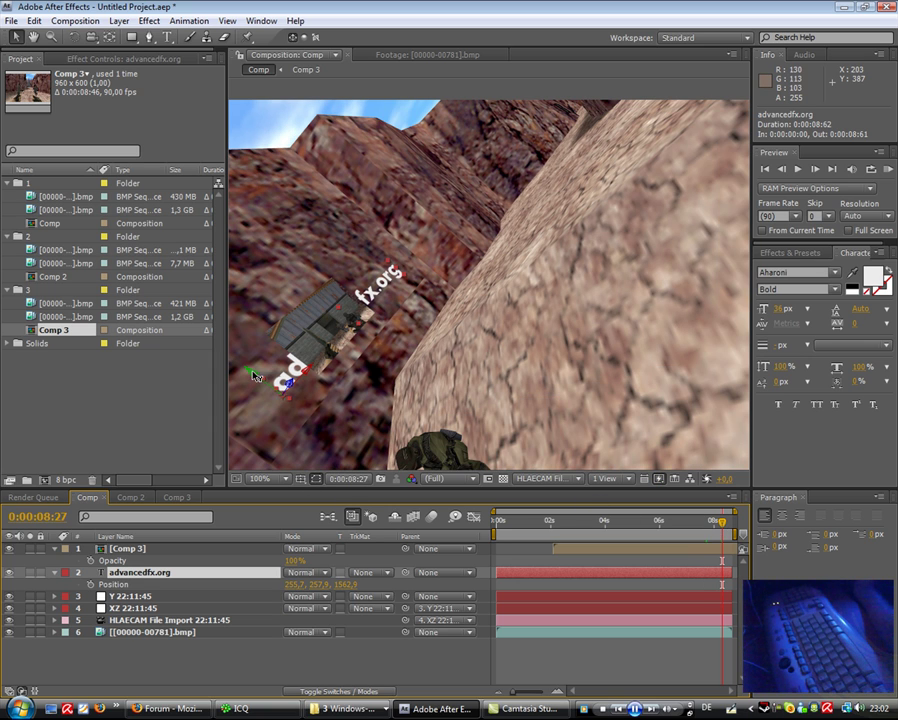
pyautogui.moveTo(257, 376); pyautogui.dragTo(296, 407)
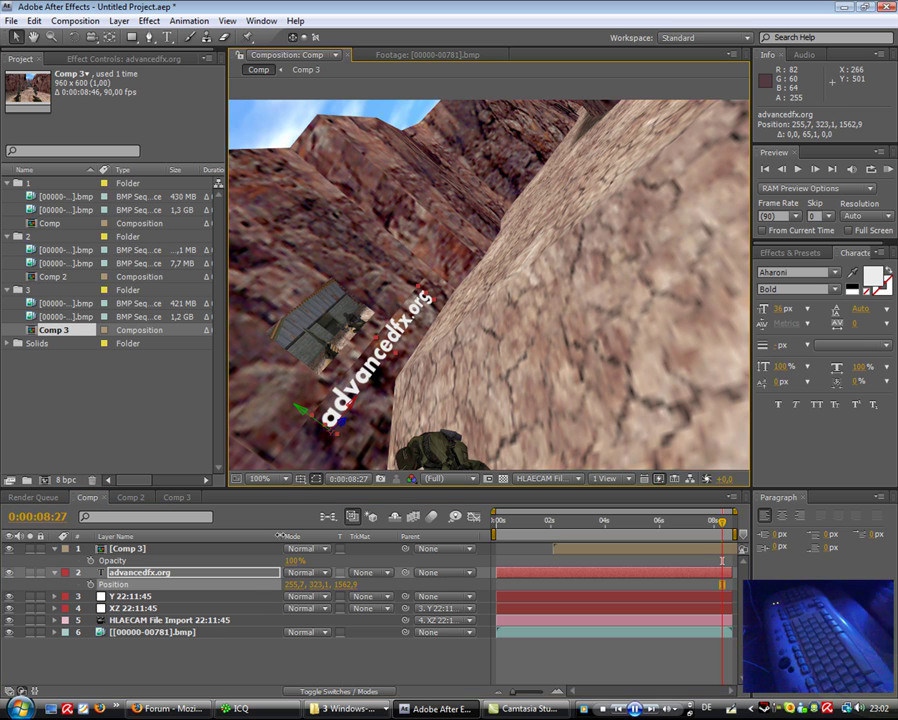
# Set the advancedfx.org text to Add blending after trying Luminosity and Overlay, then lower its opacity to 62%.
pyautogui.click(308, 572)
pyautogui.click(300, 578)
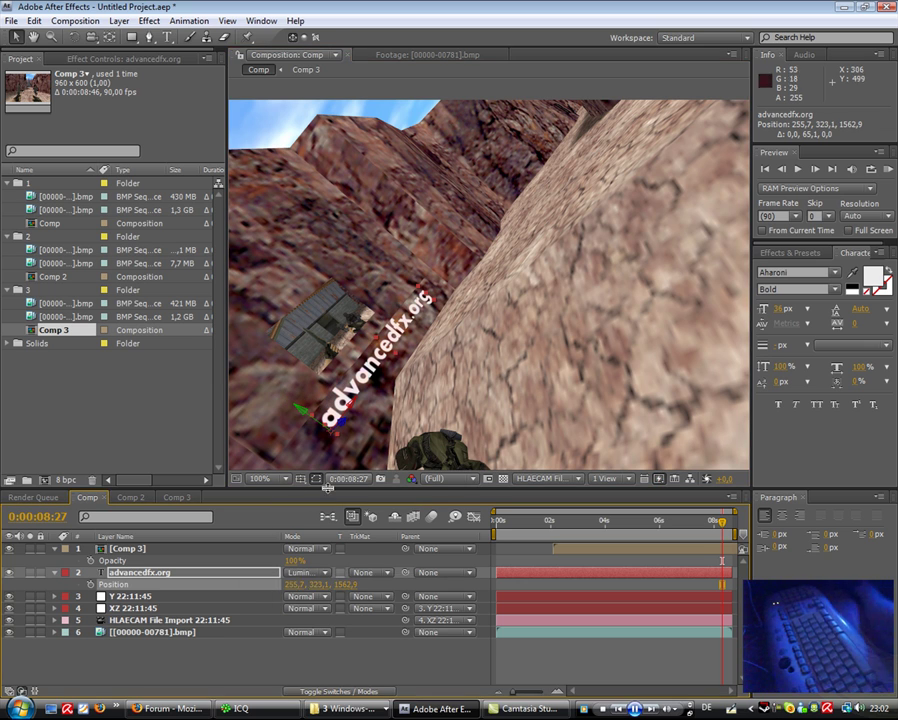
pyautogui.click(301, 574)
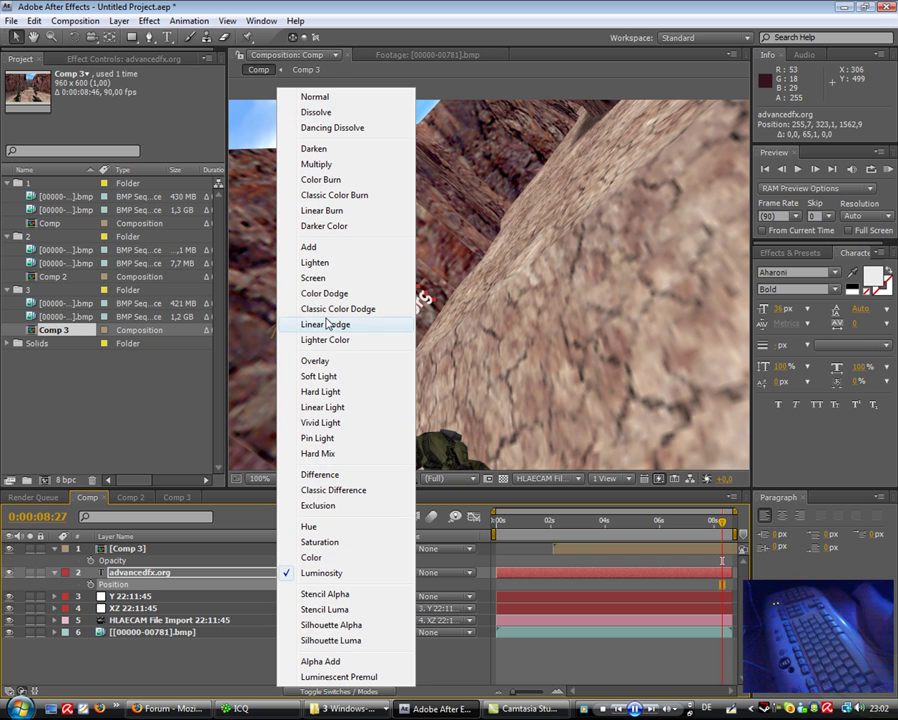
pyautogui.click(316, 361)
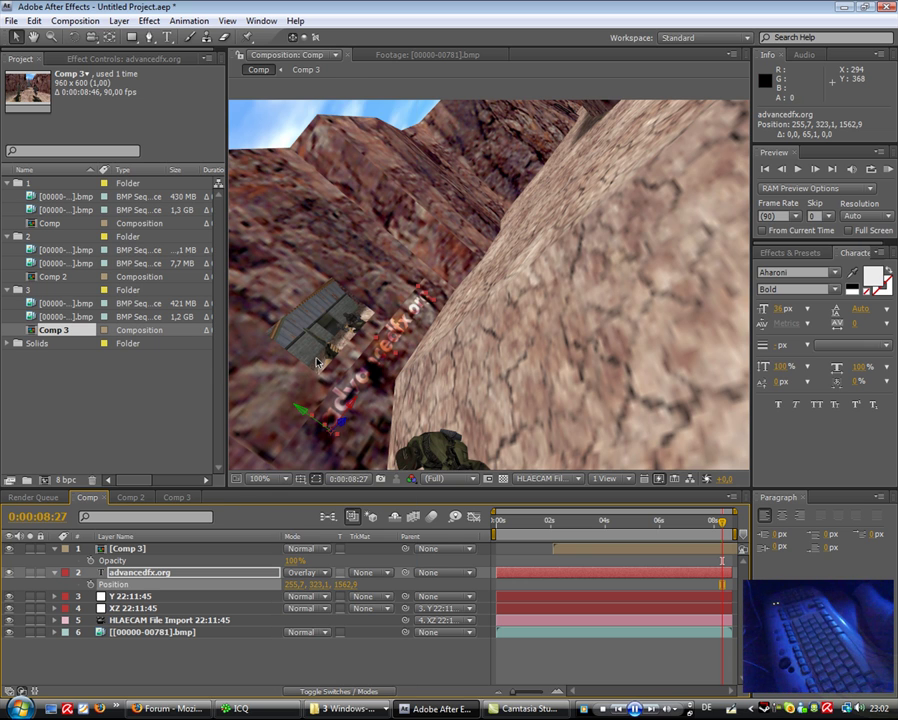
pyautogui.click(308, 573)
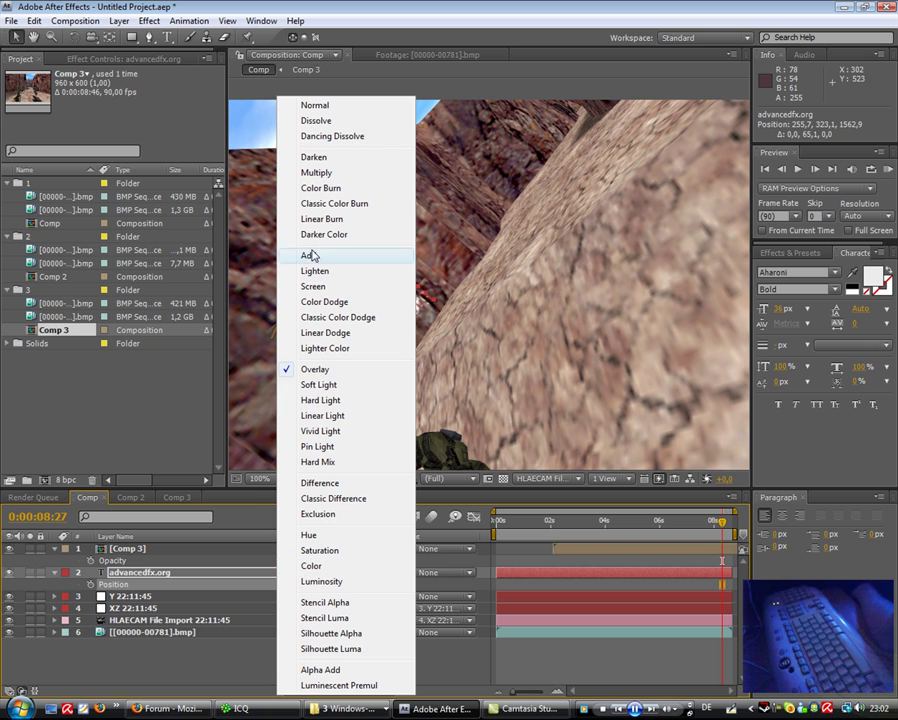
pyautogui.click(254, 252)
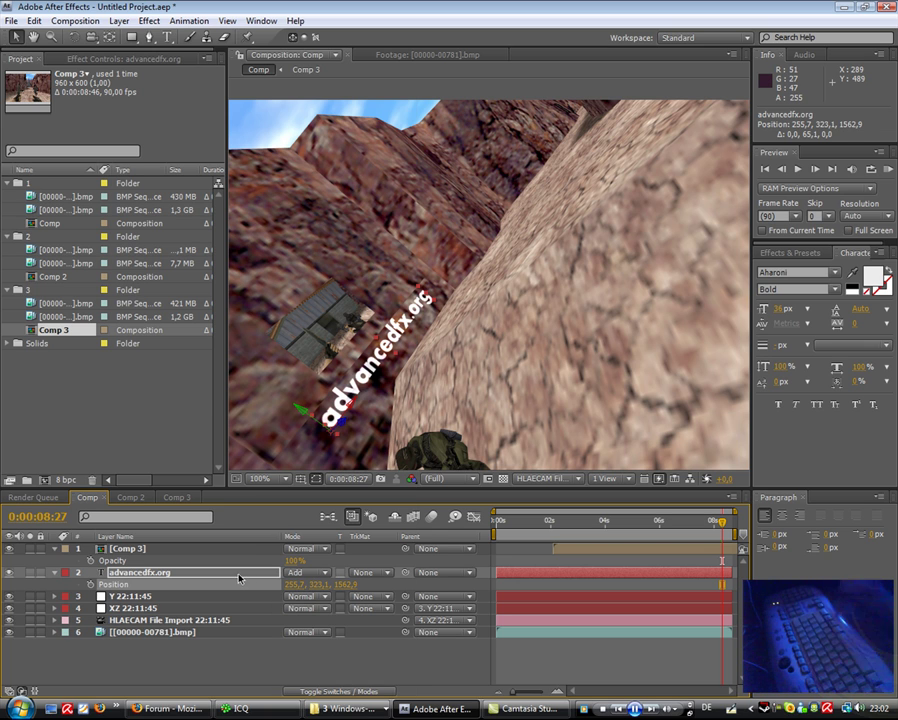
pyautogui.press('t')
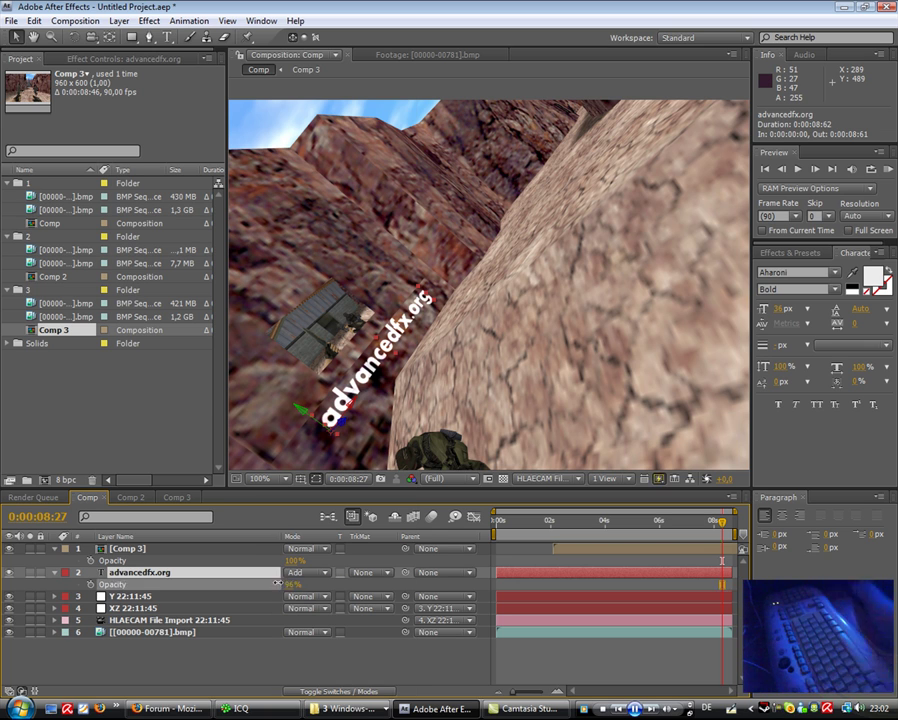
pyautogui.moveTo(290, 586); pyautogui.dragTo(264, 581)
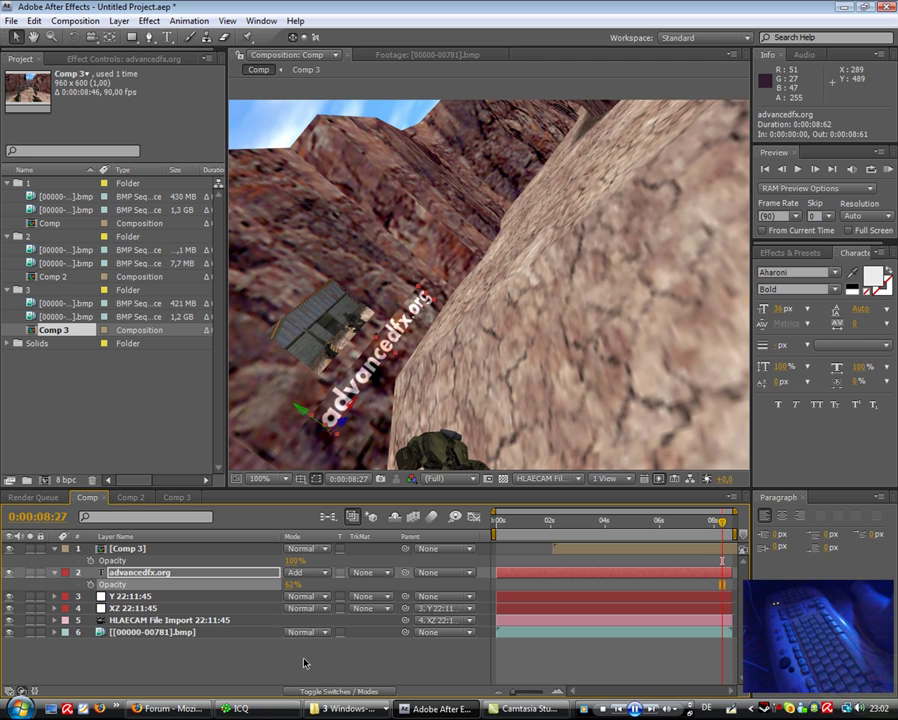
# Try the Add, Overlay and Multiply blend modes on the Comp 3 decal layer.
pyautogui.click(70, 561)
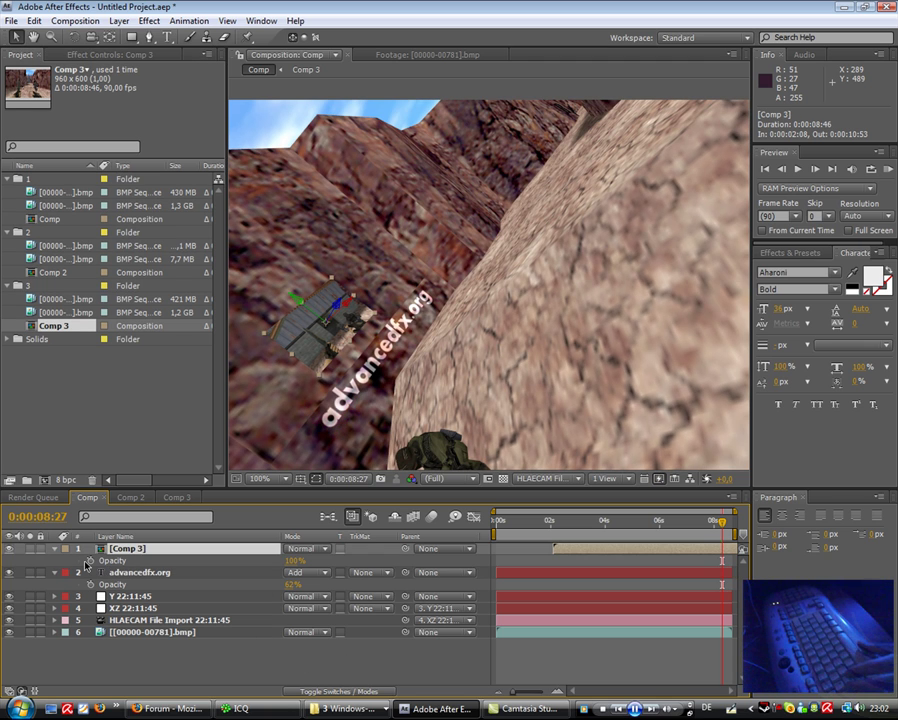
pyautogui.click(55, 572)
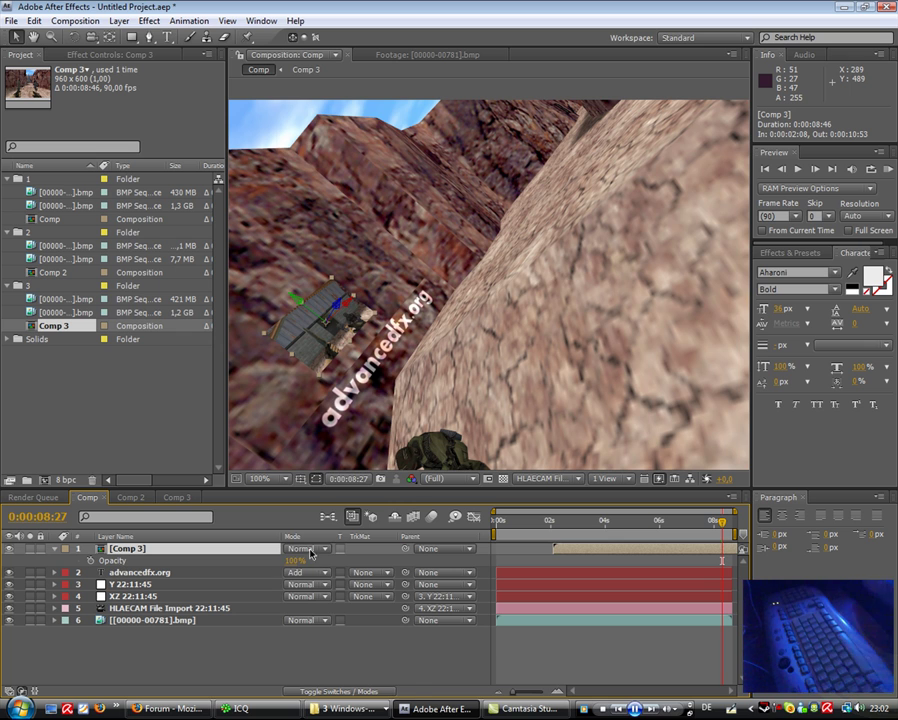
pyautogui.click(310, 549)
pyautogui.click(327, 254)
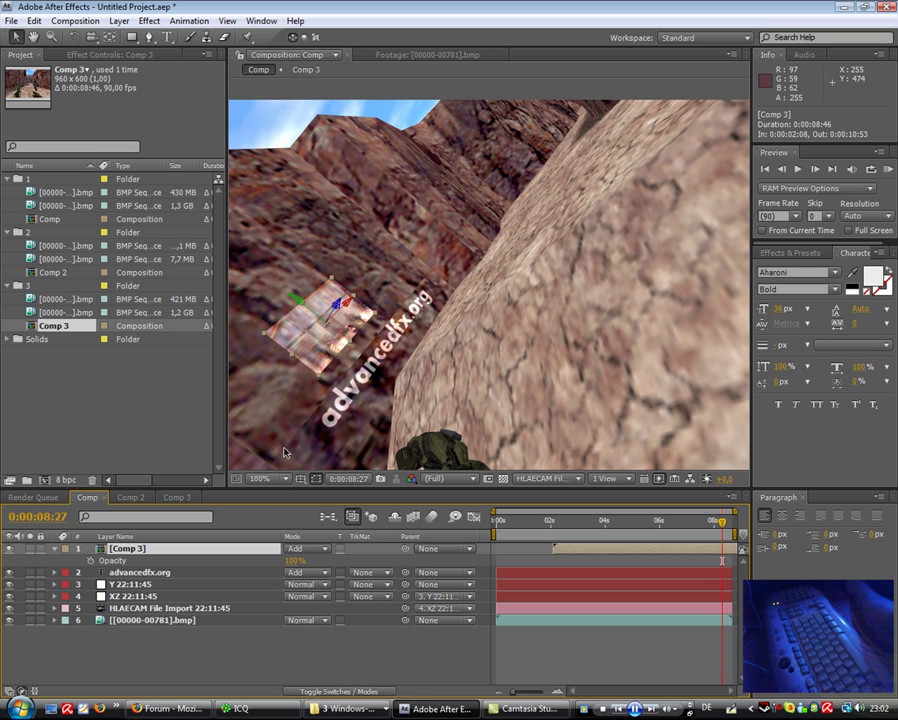
pyautogui.click(298, 549)
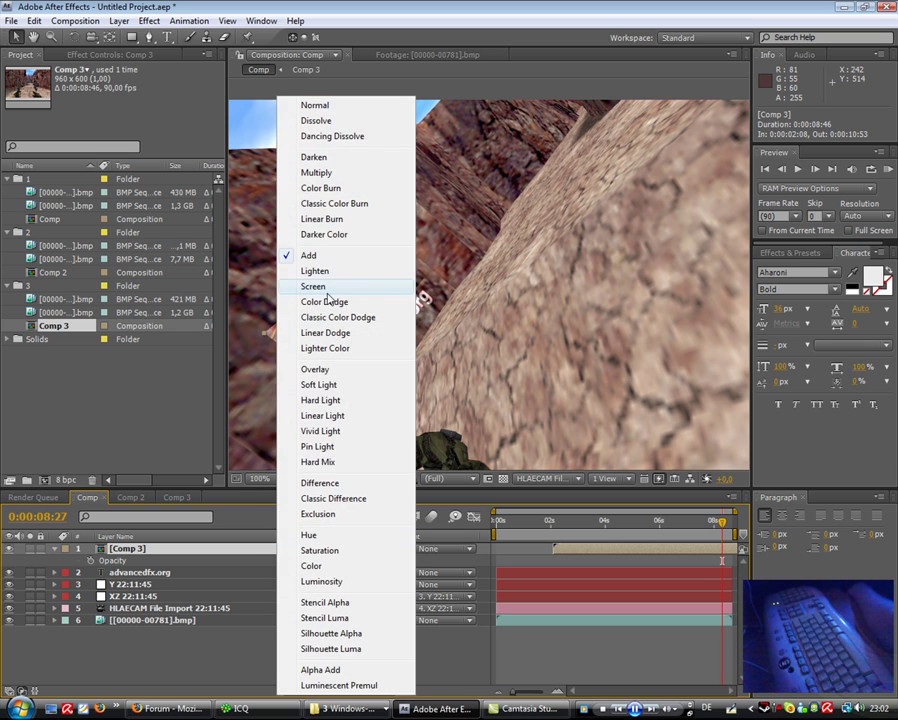
pyautogui.click(318, 367)
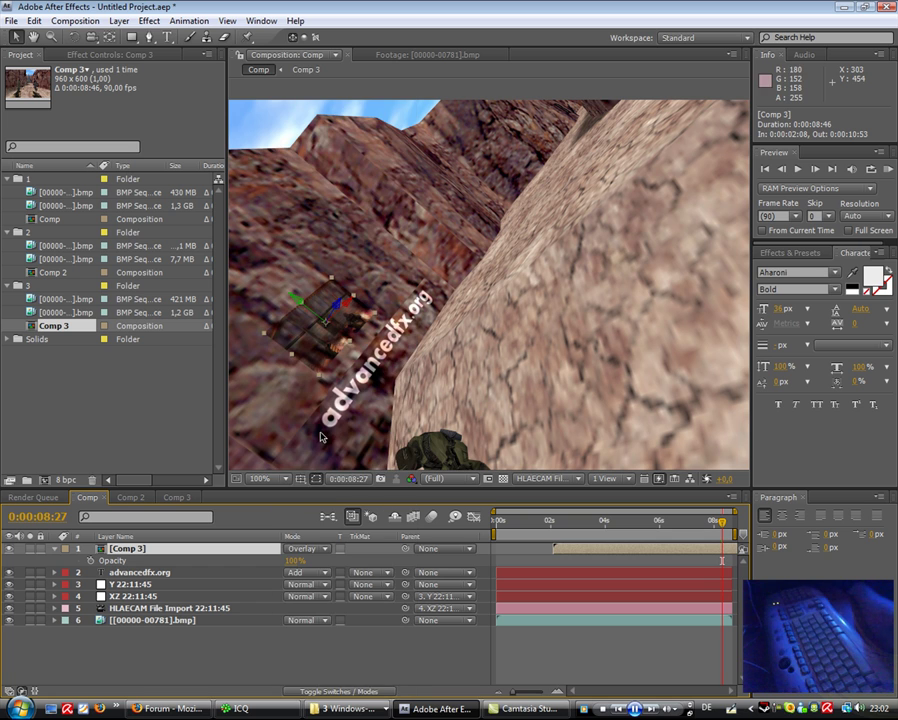
pyautogui.click(305, 549)
pyautogui.click(317, 172)
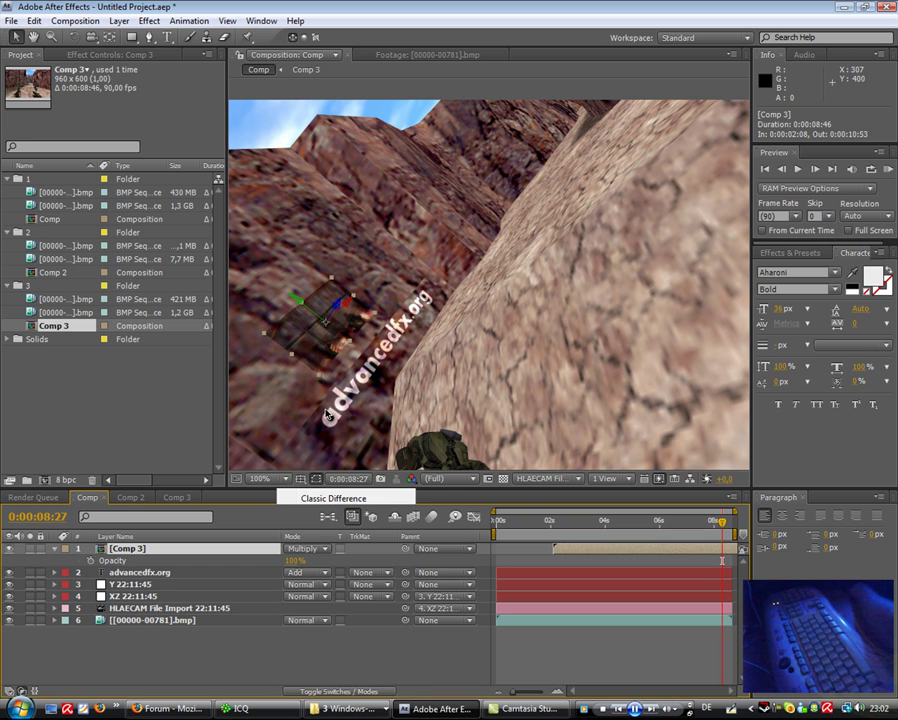
# Return the Comp 3 layer to Normal blending and set its opacity to 72%.
pyautogui.click(305, 549)
pyautogui.click(325, 106)
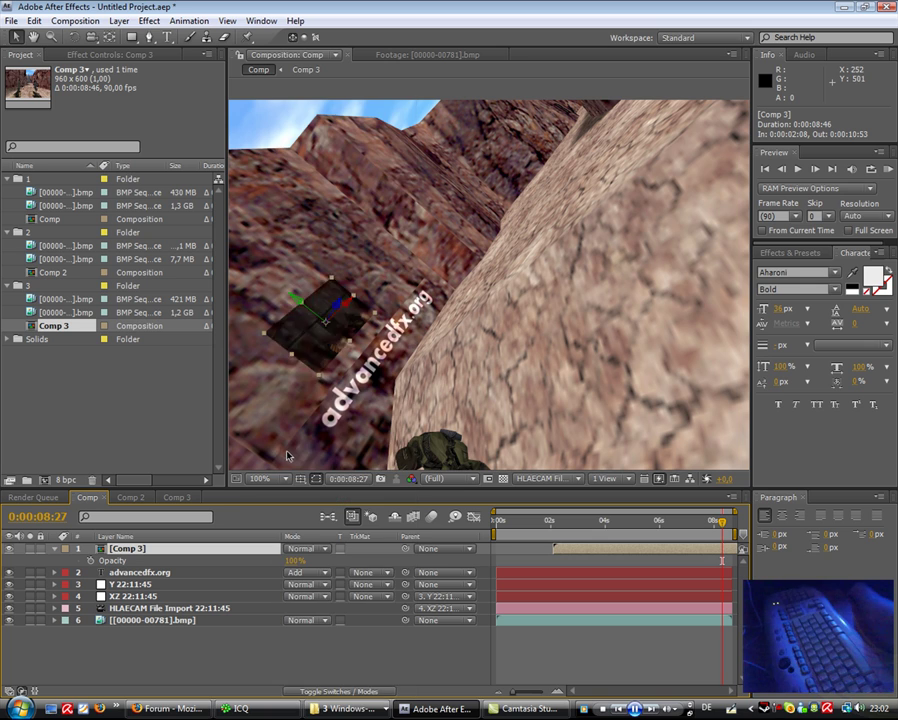
pyautogui.moveTo(292, 568); pyautogui.dragTo(278, 564)
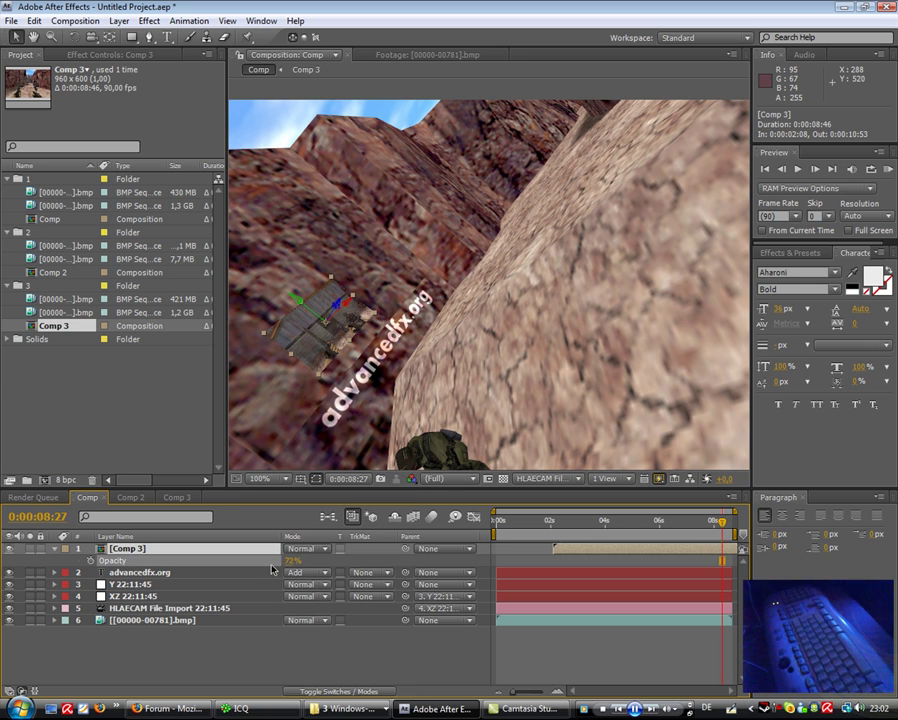
pyautogui.click(276, 654)
# Duplicate the Comp 3 layer and give the copy a Gaussian Blur of 5.0.
pyautogui.click(128, 549)
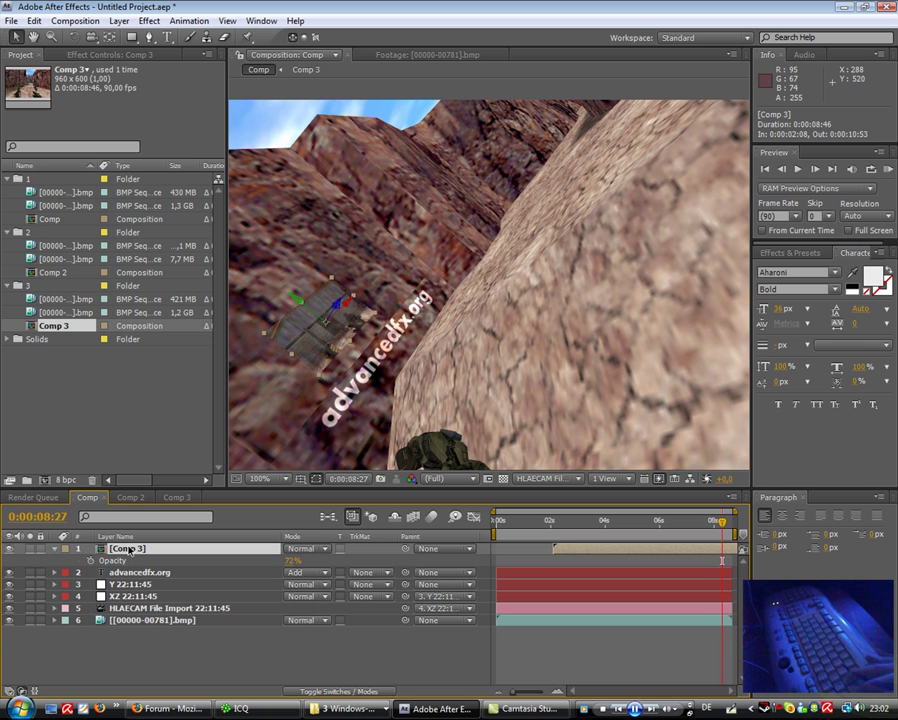
pyautogui.hotkey('ctrl', 'd')
pyautogui.click(117, 20)
pyautogui.moveTo(148, 20)
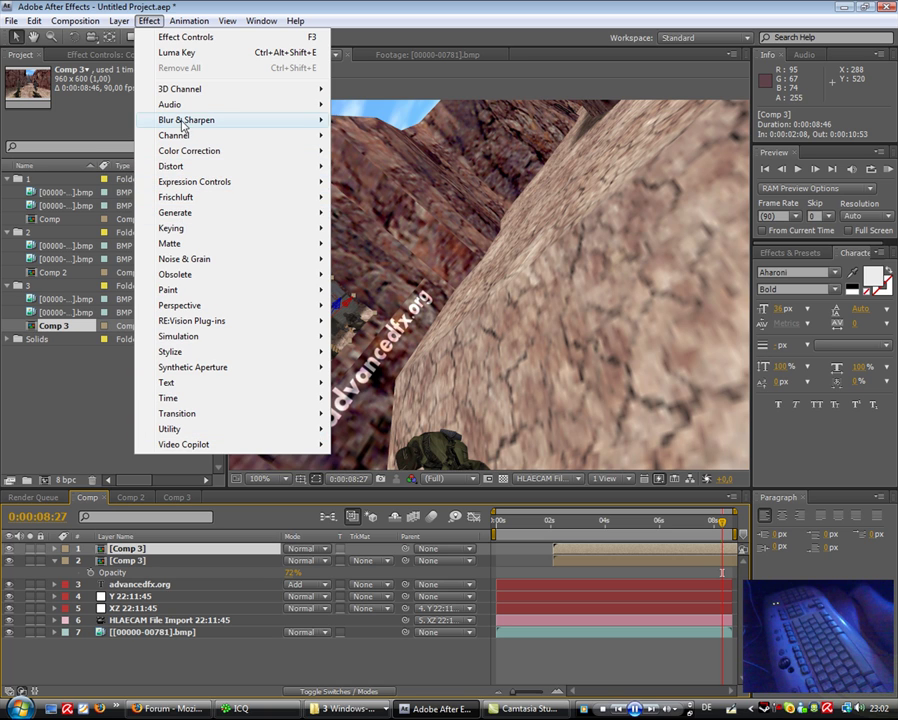
pyautogui.moveTo(185, 122)
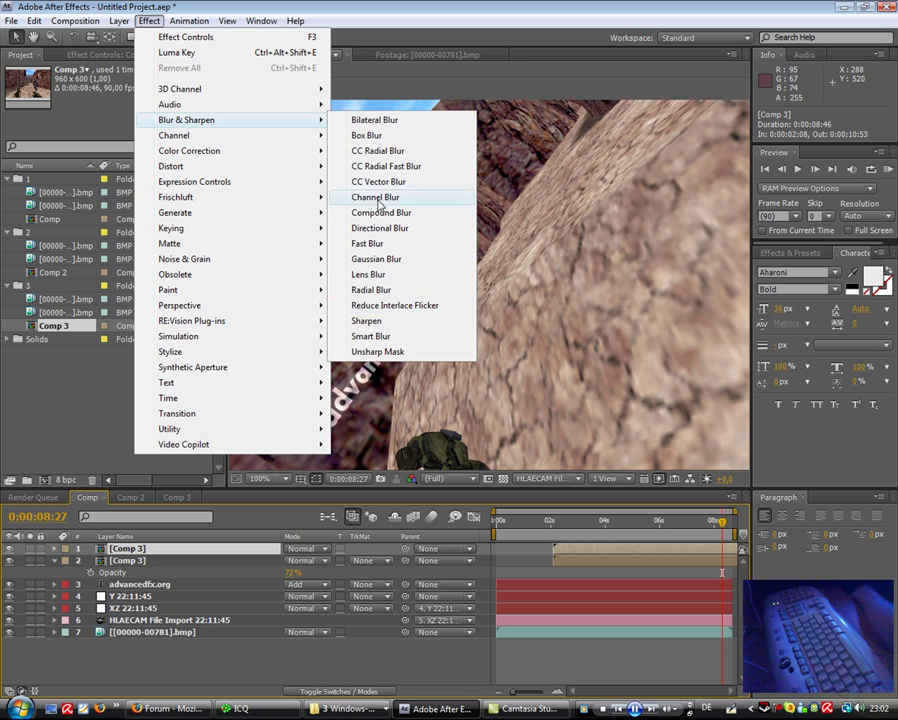
pyautogui.click(375, 259)
pyautogui.write('5')
pyautogui.press('Return')
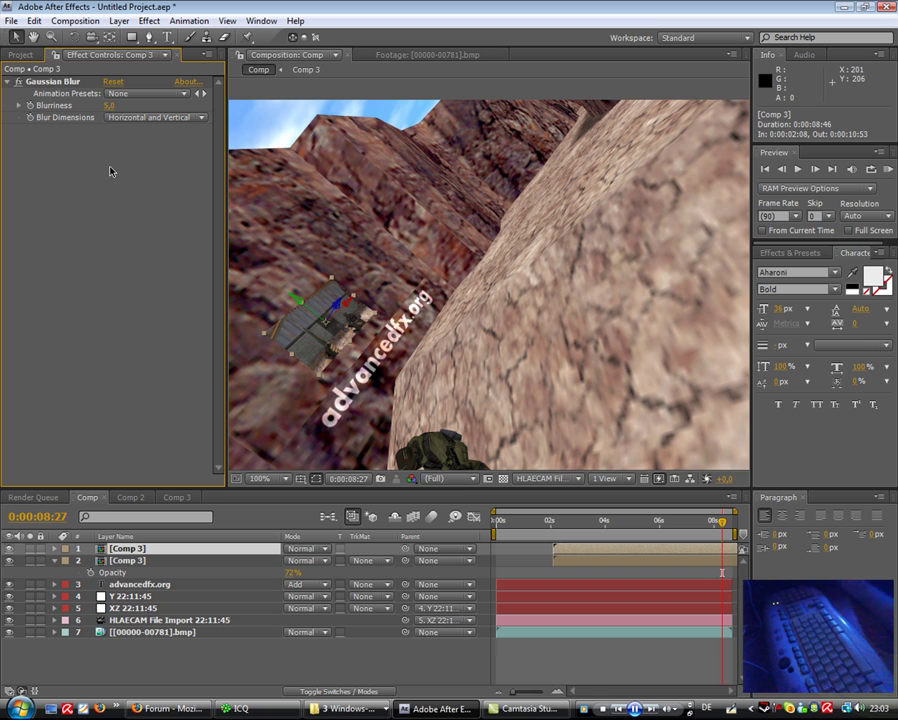
# Set the top blurred Comp 3 copy to Add blending and toggle its visibility to compare.
pyautogui.click(305, 550)
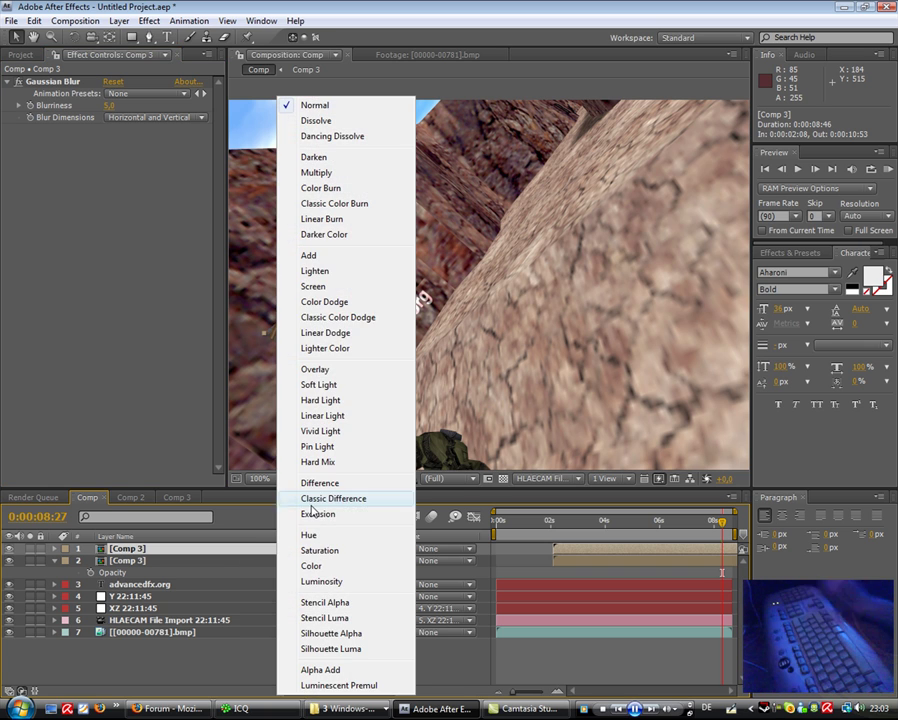
pyautogui.click(315, 256)
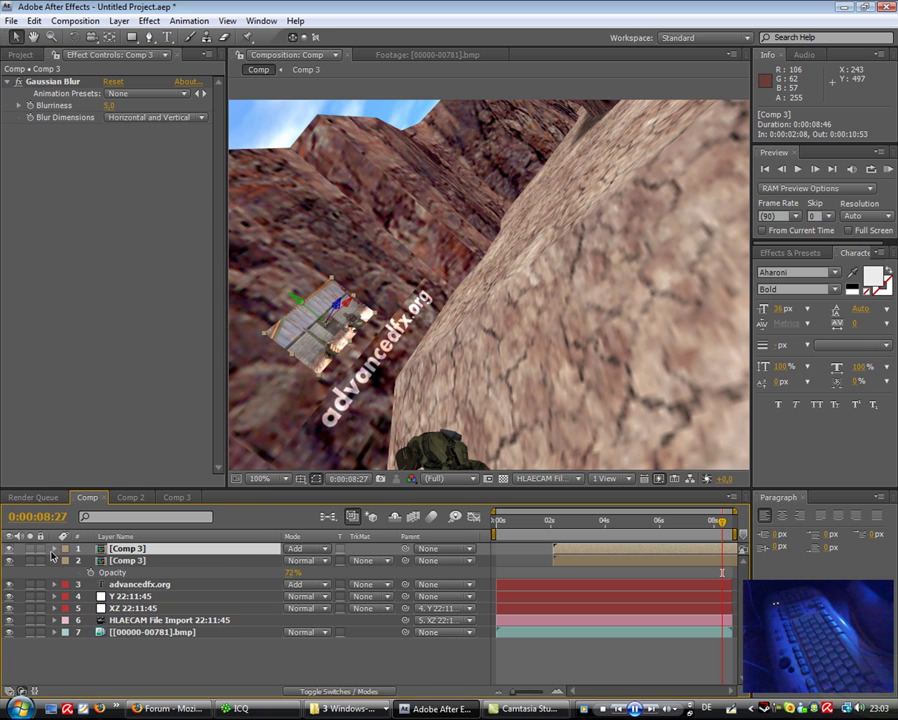
pyautogui.click(9, 549)
pyautogui.click(9, 549)
pyautogui.click(9, 549)
pyautogui.click(9, 549)
pyautogui.click(302, 663)
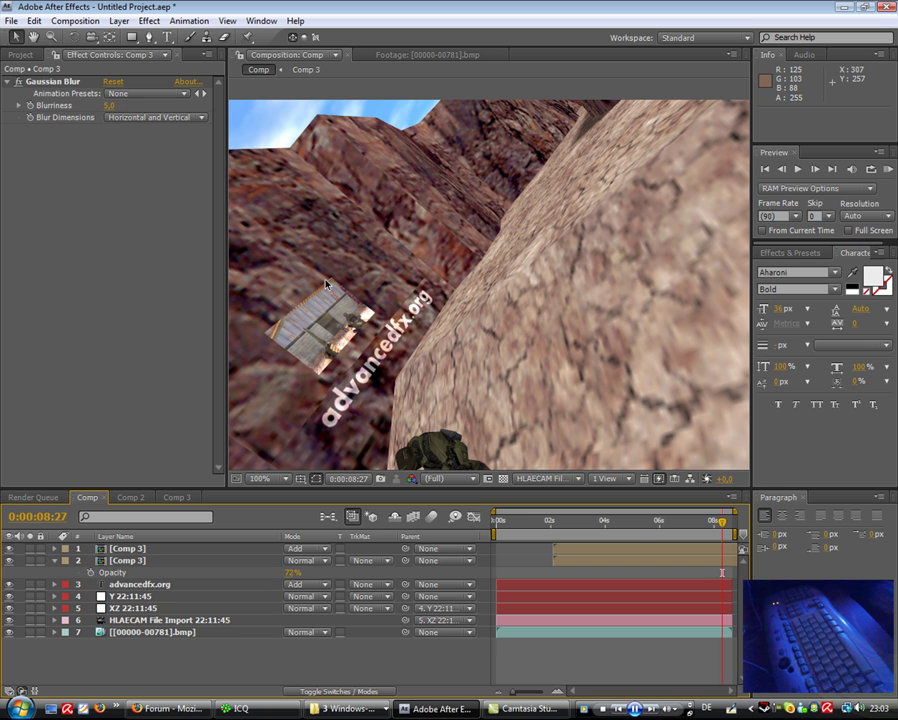
pyautogui.click(659, 528)
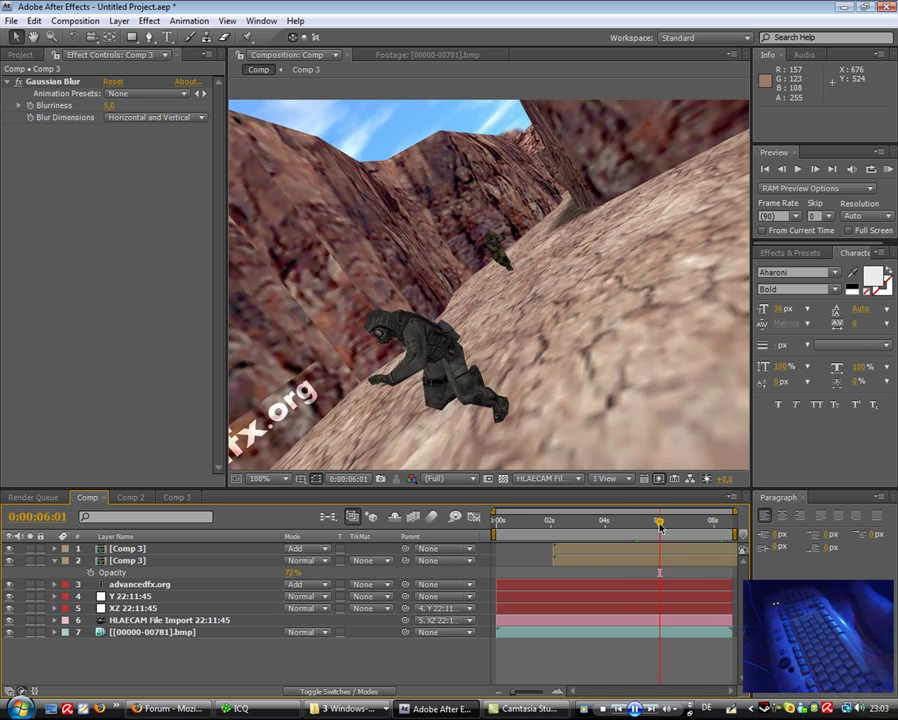
pyautogui.click(669, 527)
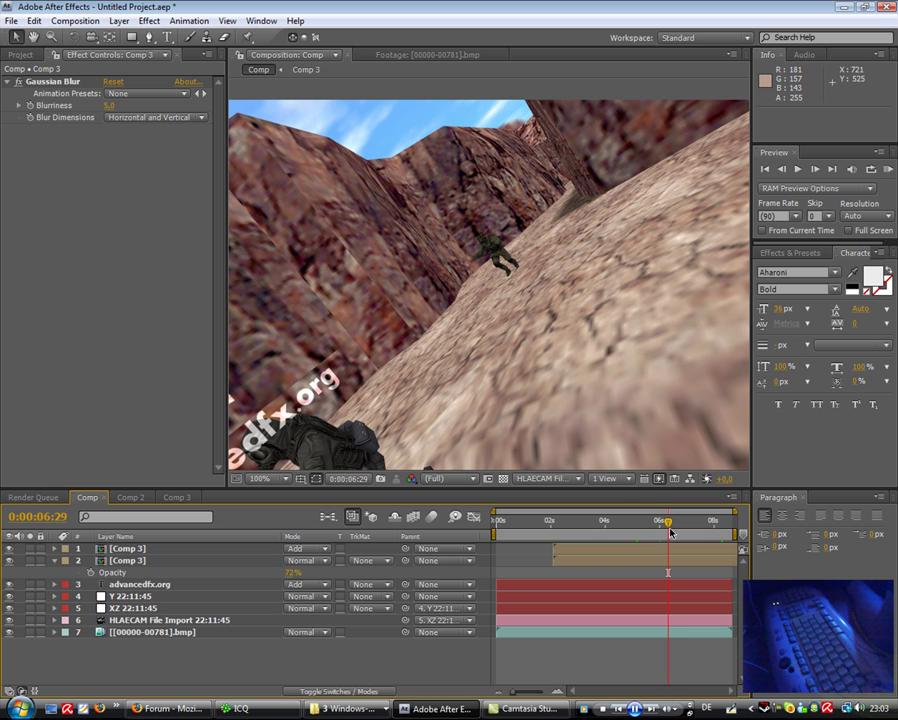
pyautogui.moveTo(672, 527); pyautogui.dragTo(711, 531)
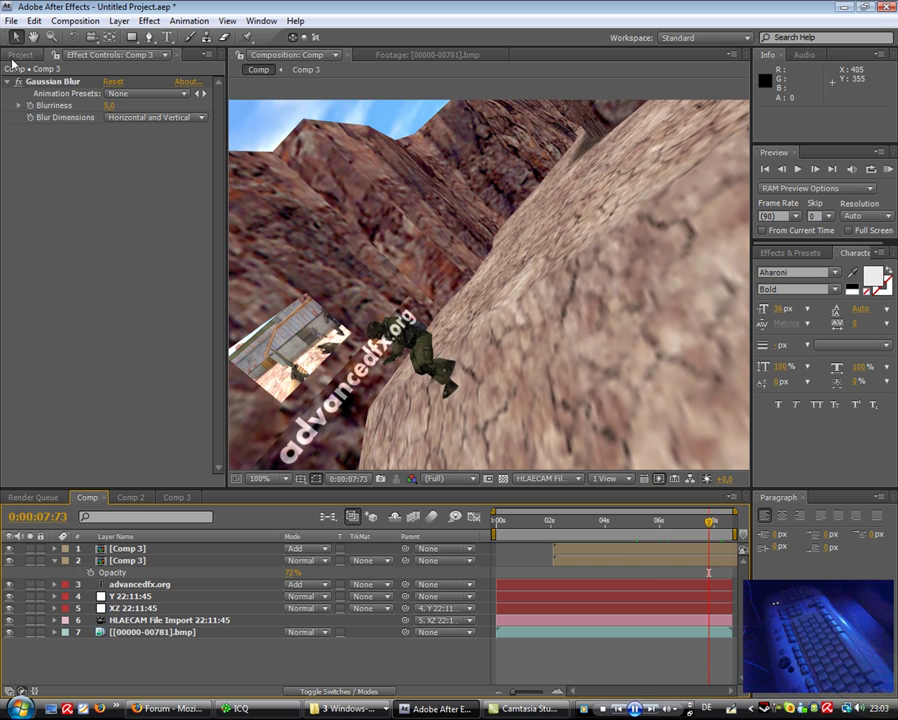
pyautogui.click(24, 54)
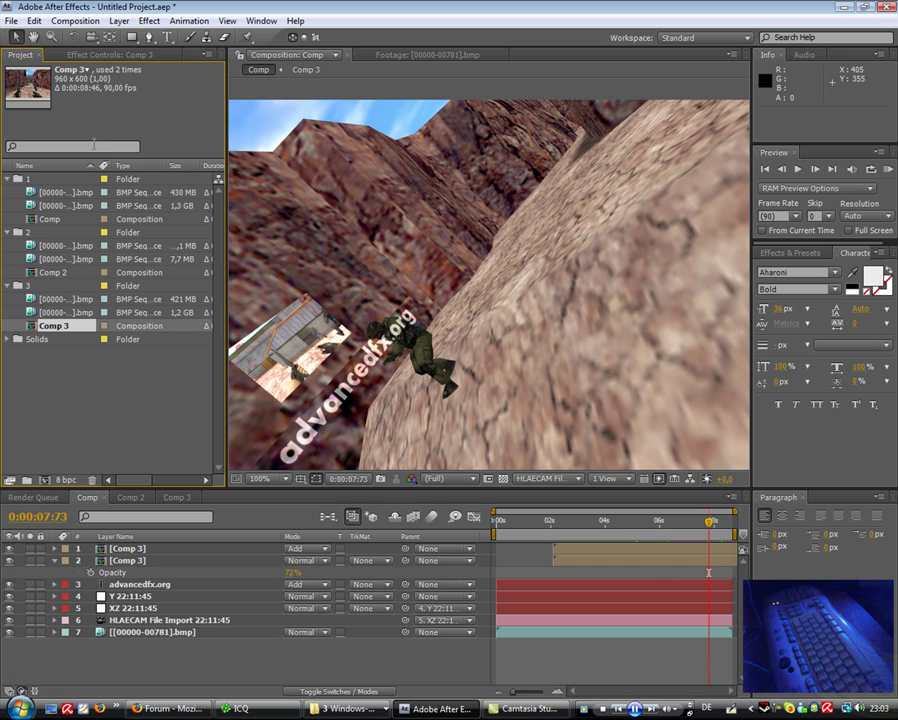
pyautogui.click(70, 206)
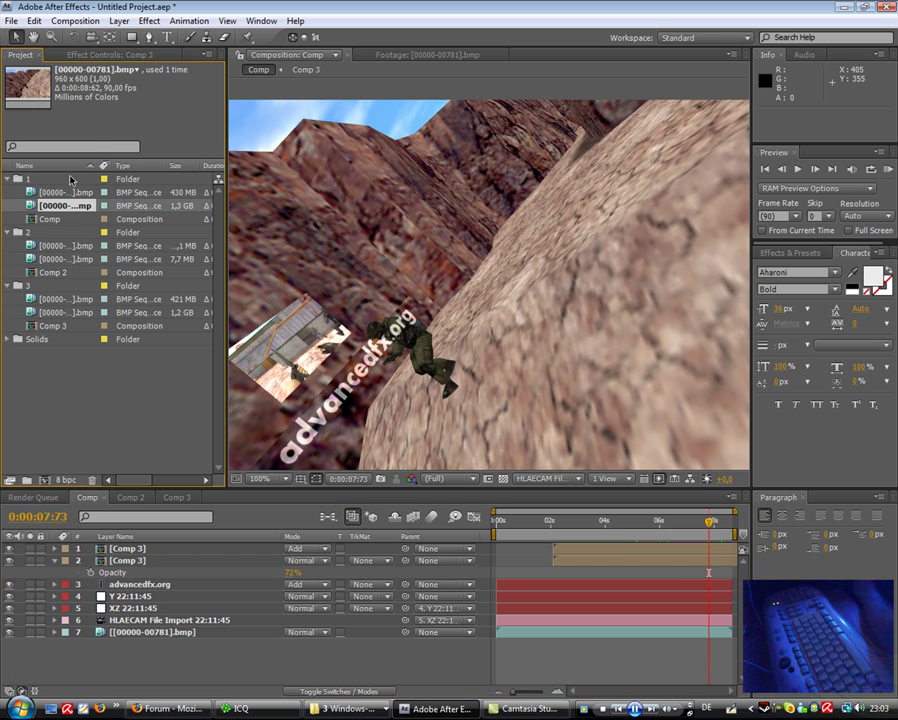
pyautogui.click(34, 195)
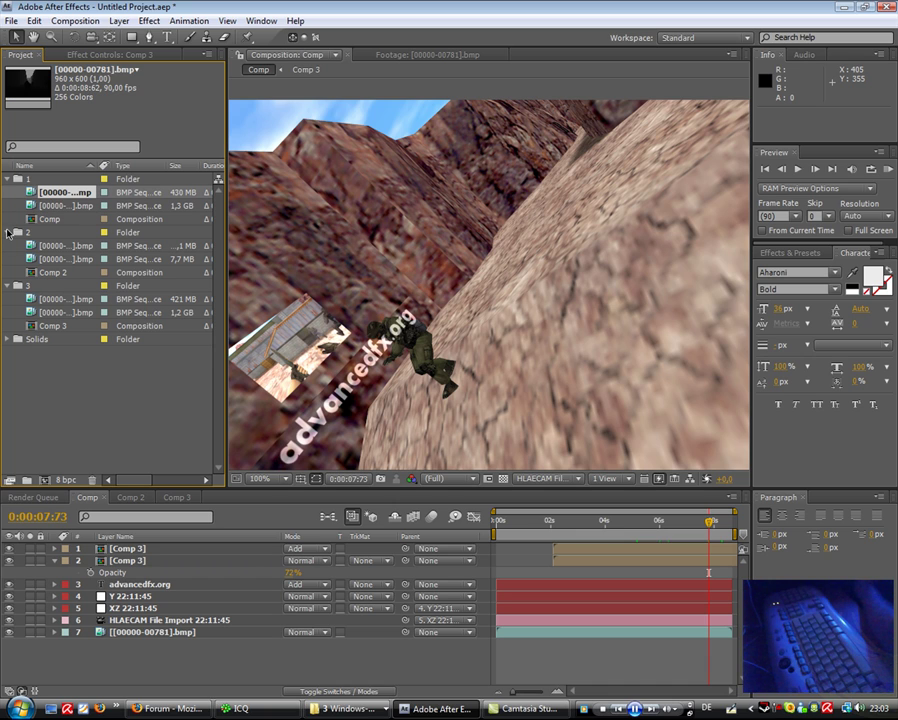
pyautogui.click(8, 232)
pyautogui.click(8, 245)
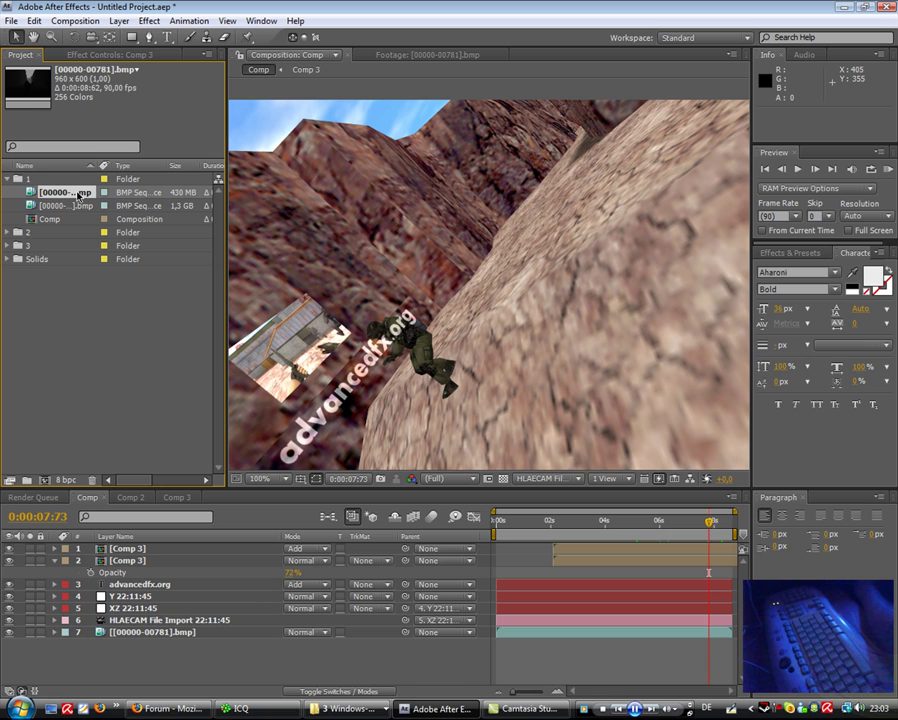
pyautogui.moveTo(74, 199); pyautogui.dragTo(148, 549)
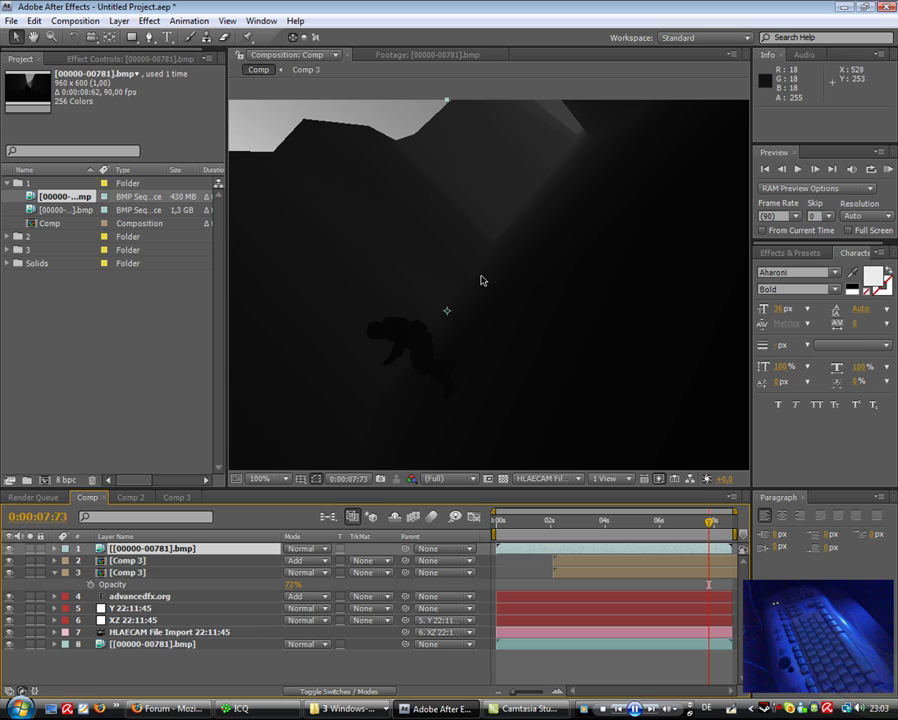
pyautogui.scroll(-2, 481, 280)
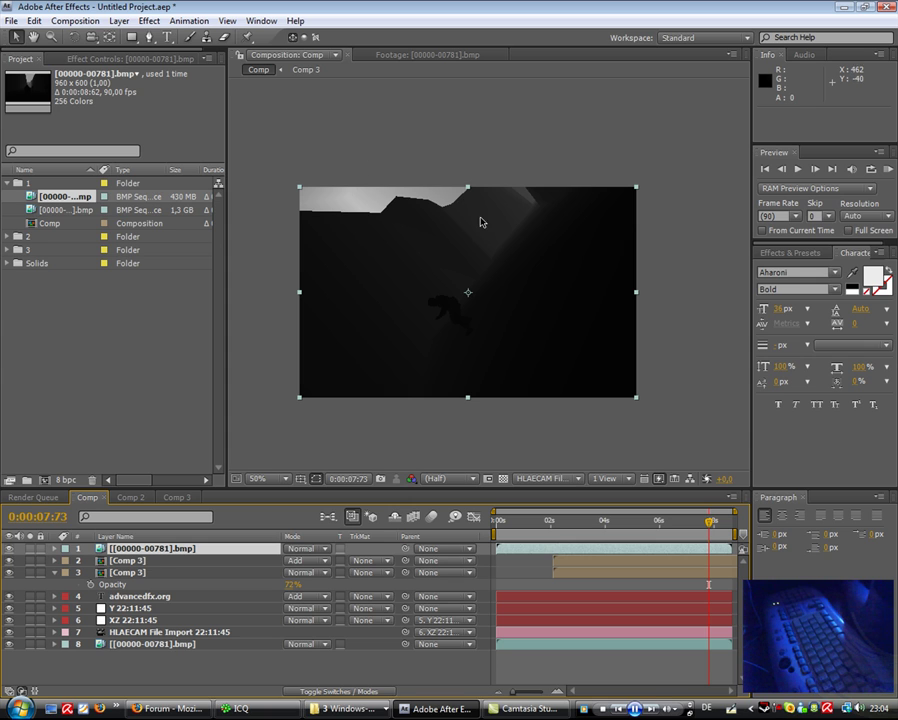
pyautogui.scroll(2, 451, 224)
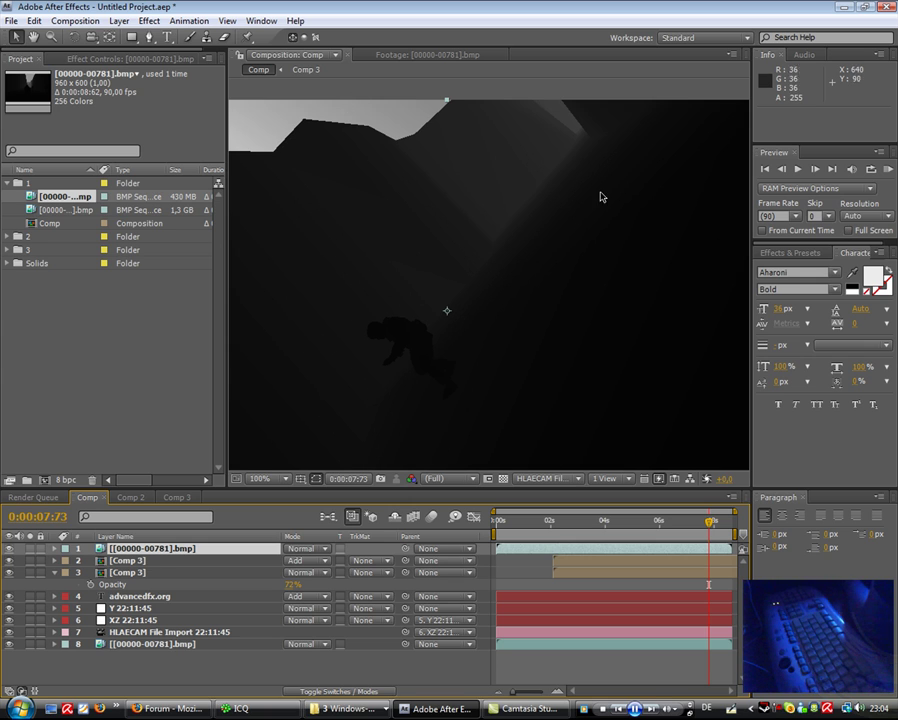
pyautogui.scroll(-2, 661, 368)
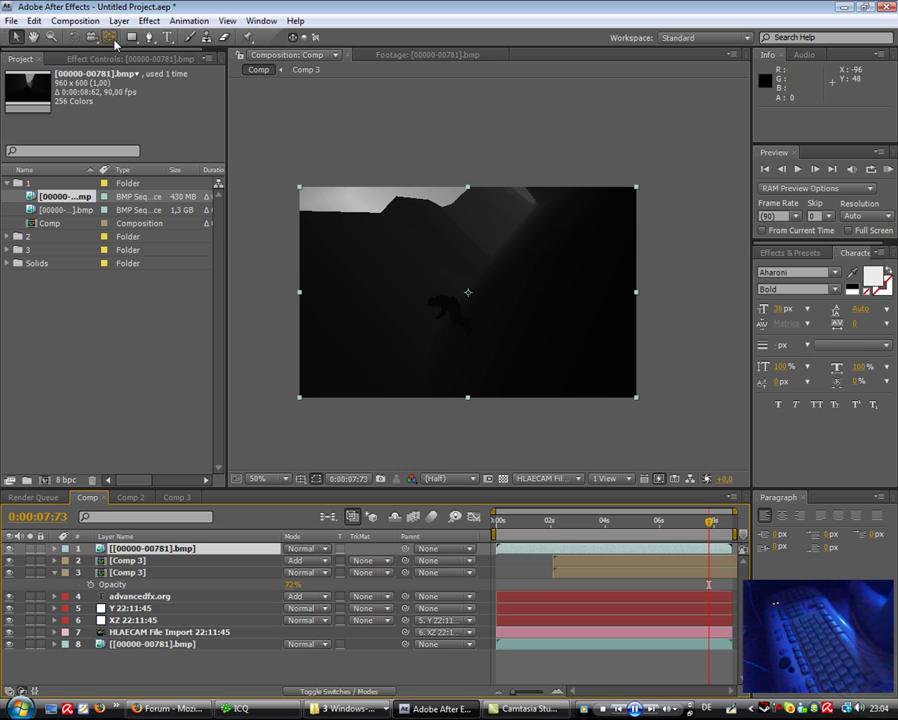
# Apply Luma Key to the depth-map layer with Key Type set to Key Out Brighter.
pyautogui.click(150, 21)
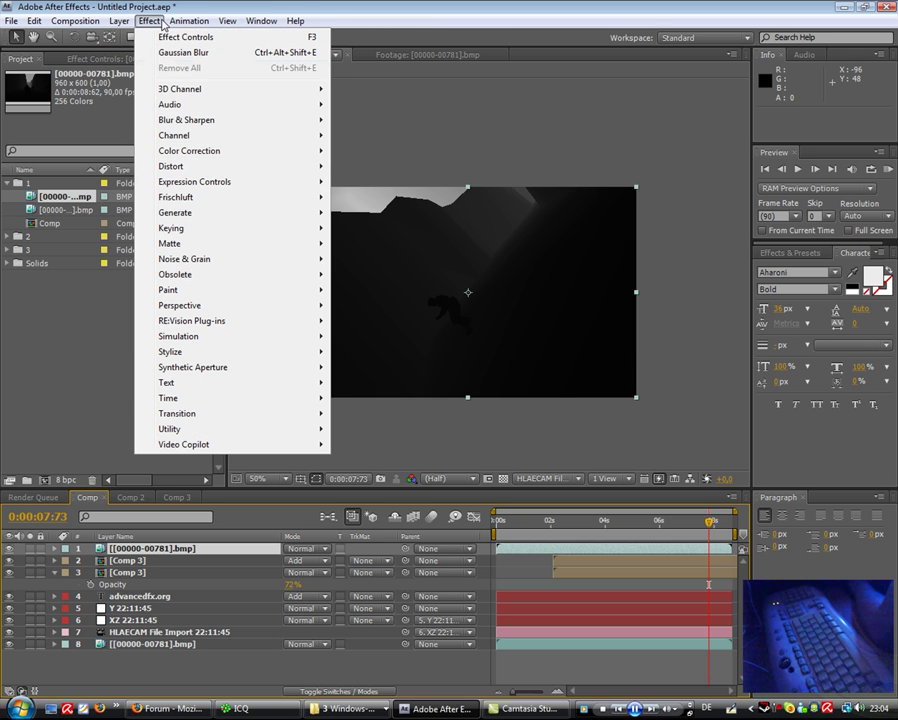
pyautogui.moveTo(180, 229)
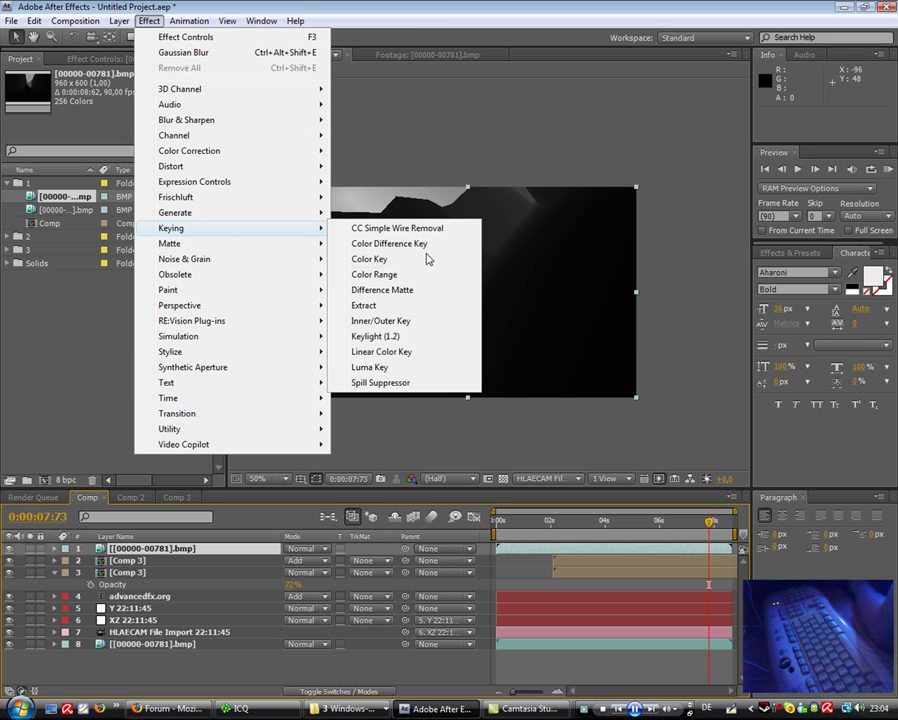
pyautogui.click(377, 368)
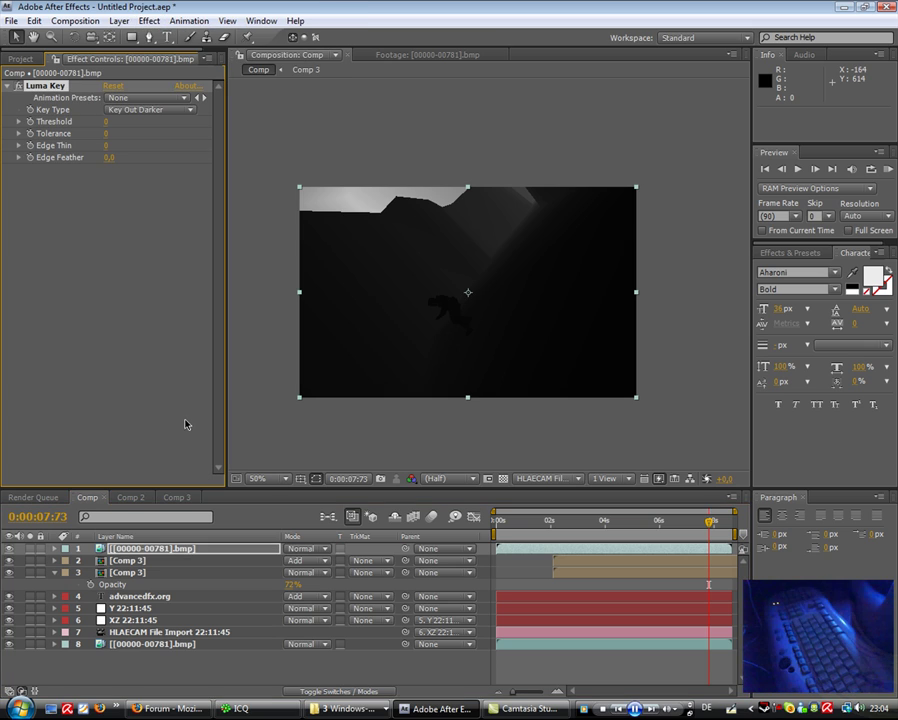
pyautogui.click(125, 113)
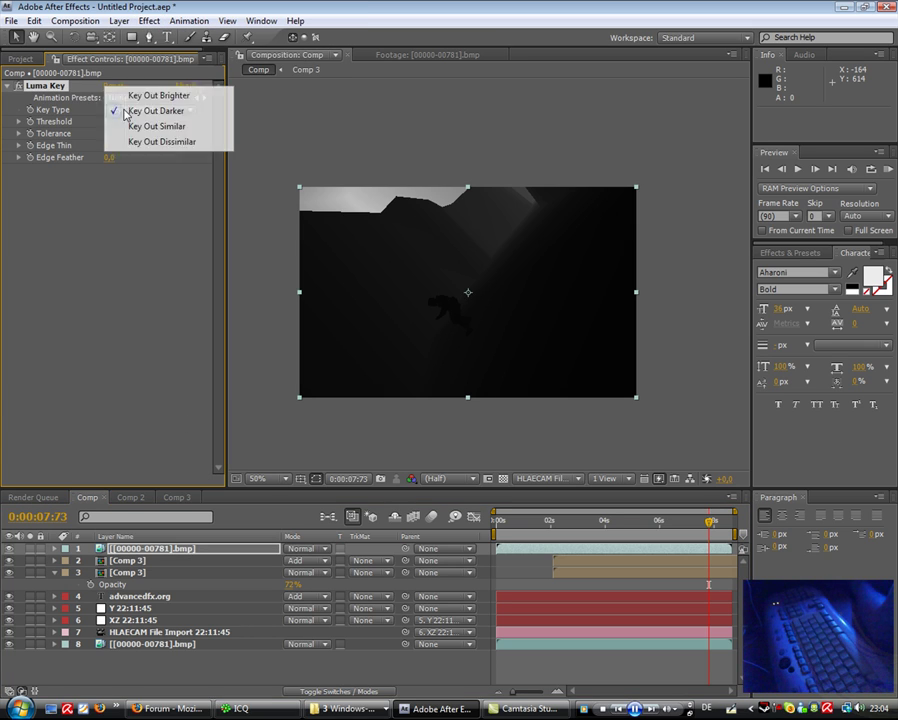
pyautogui.click(176, 96)
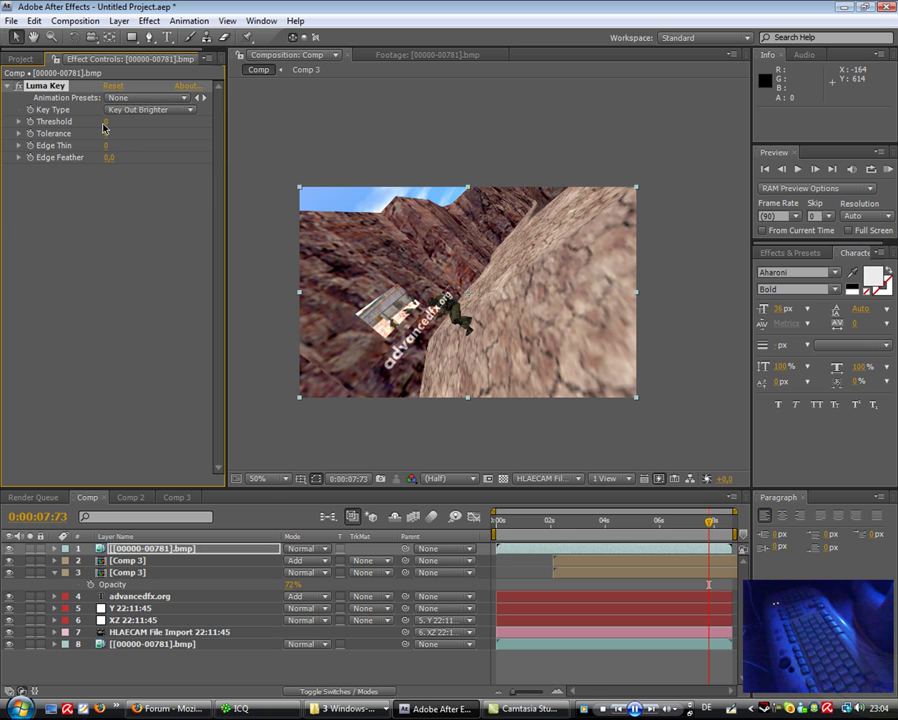
# Scrub the Luma Key Threshold to test how the depth mask keys.
pyautogui.moveTo(106, 121)
pyautogui.mouseDown()
pyautogui.moveTo(127, 121)
pyautogui.moveTo(116, 122)
pyautogui.mouseUp()
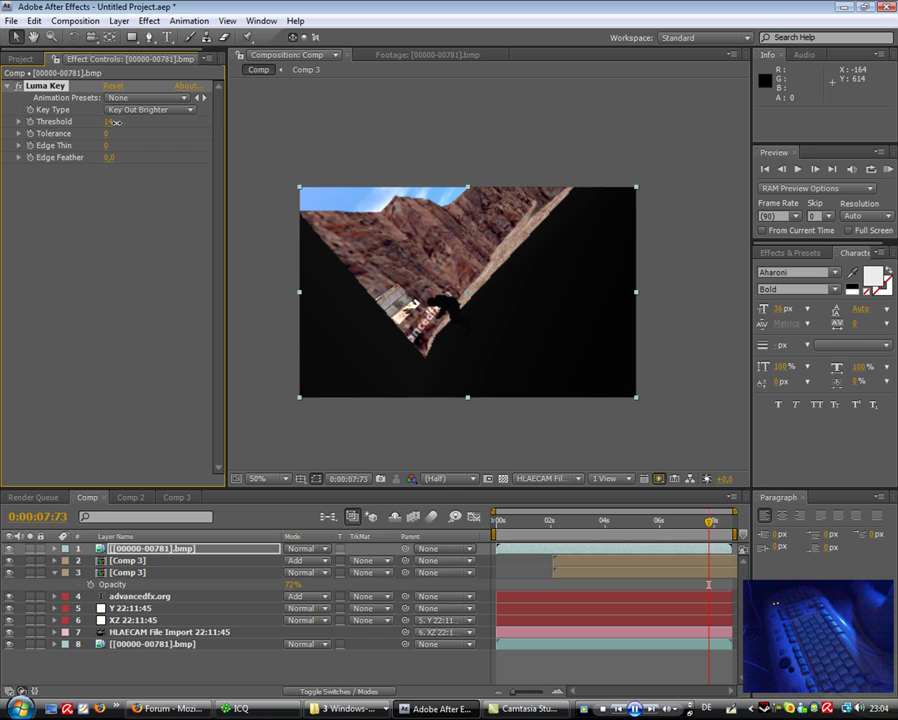
pyautogui.scroll(2, 450, 300)
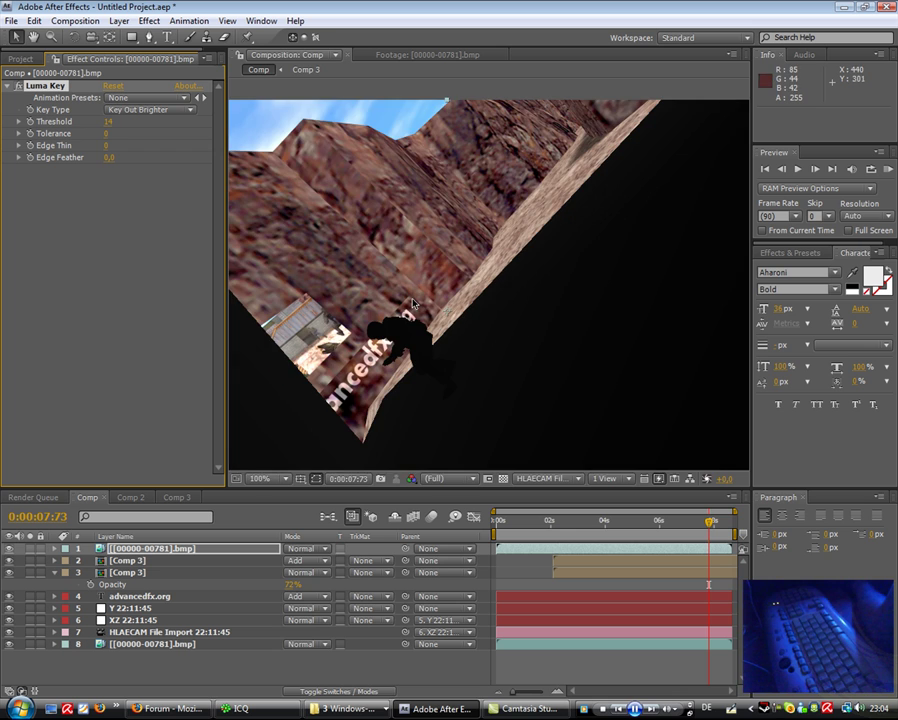
pyautogui.scroll(1, 526, 206)
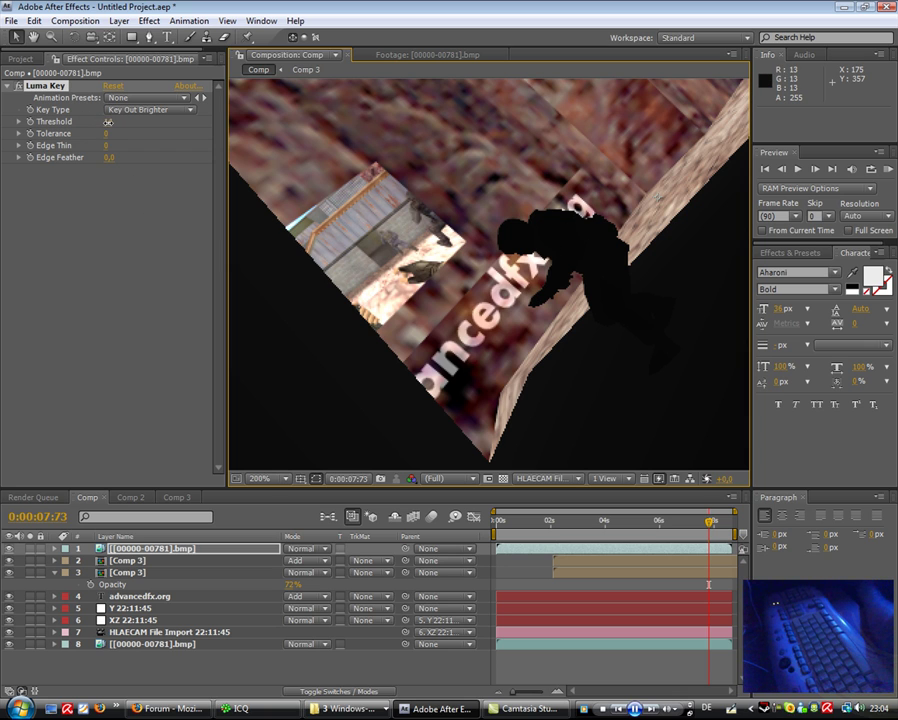
pyautogui.moveTo(108, 121)
pyautogui.mouseDown()
pyautogui.moveTo(140, 122)
pyautogui.moveTo(108, 126)
pyautogui.mouseUp()
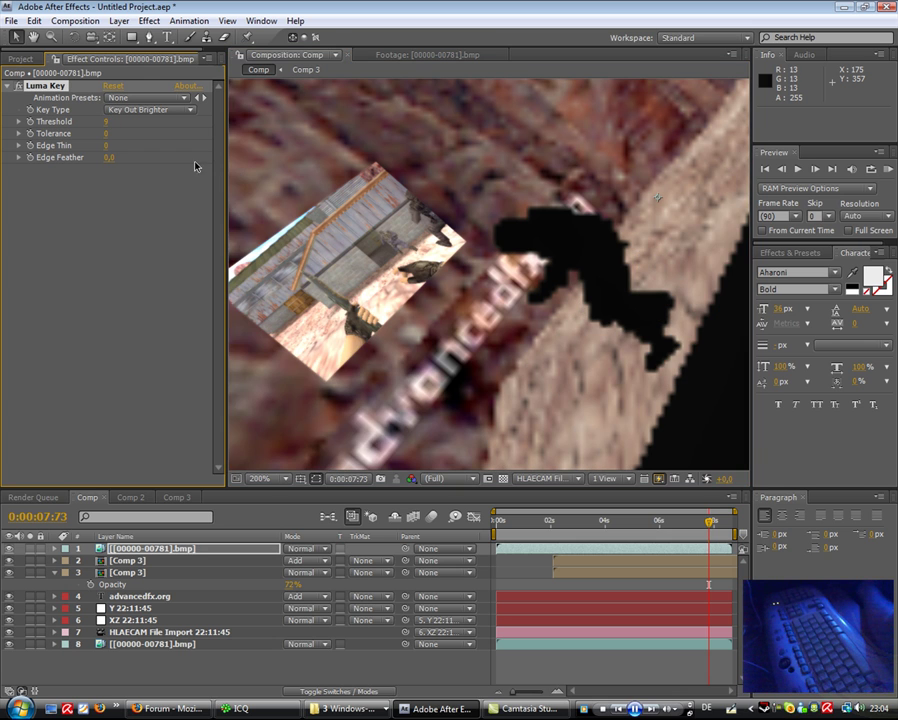
pyautogui.scroll(-1, 378, 206)
pyautogui.scroll(-1, 454, 219)
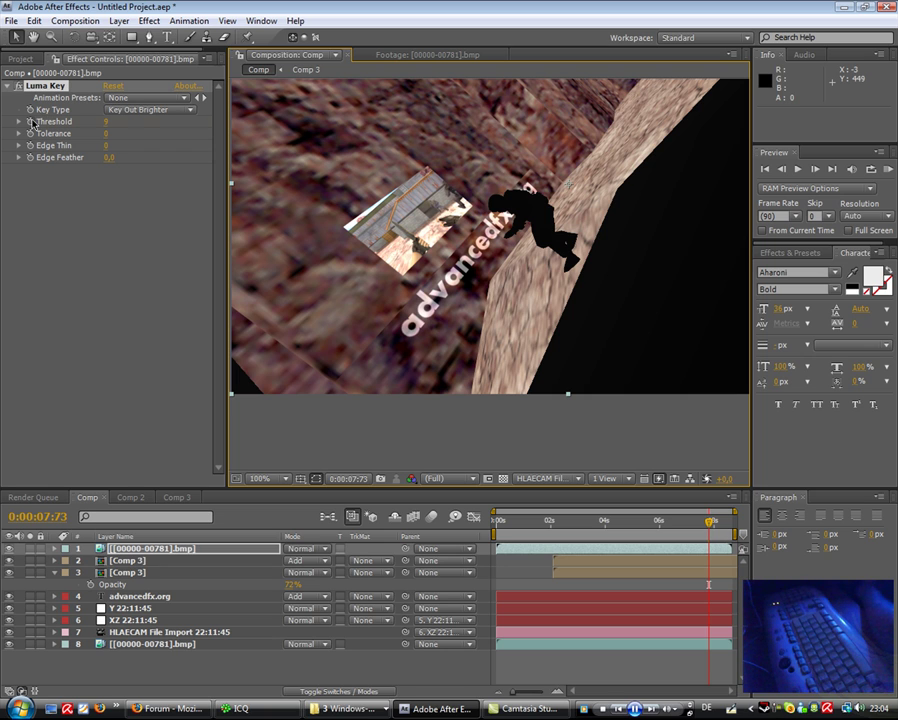
# Set the Luma Key Threshold to 7 at frame 6:40.
pyautogui.click(673, 527)
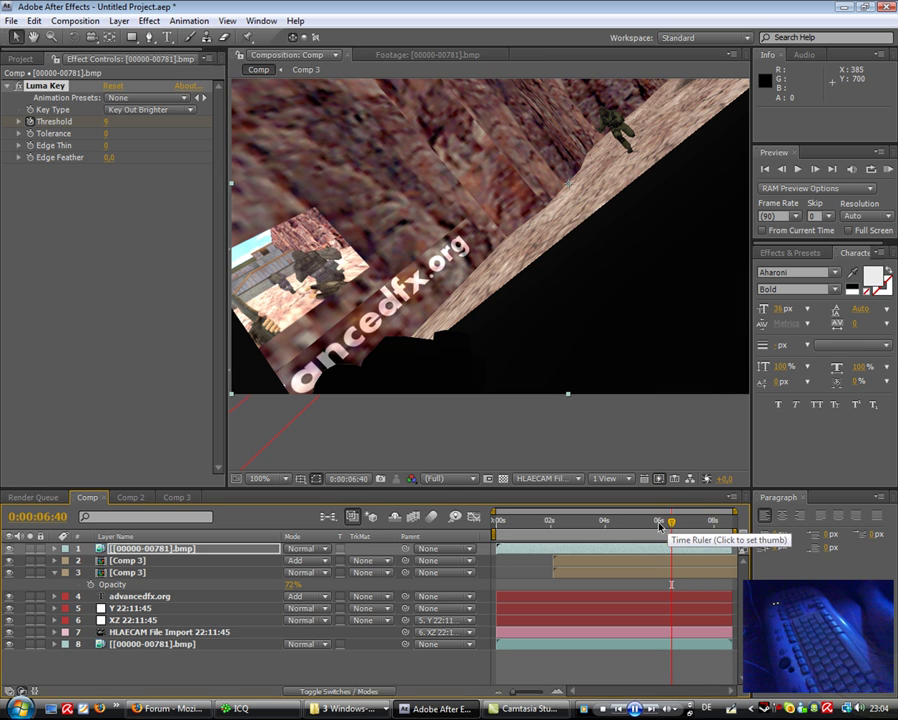
pyautogui.click(106, 122)
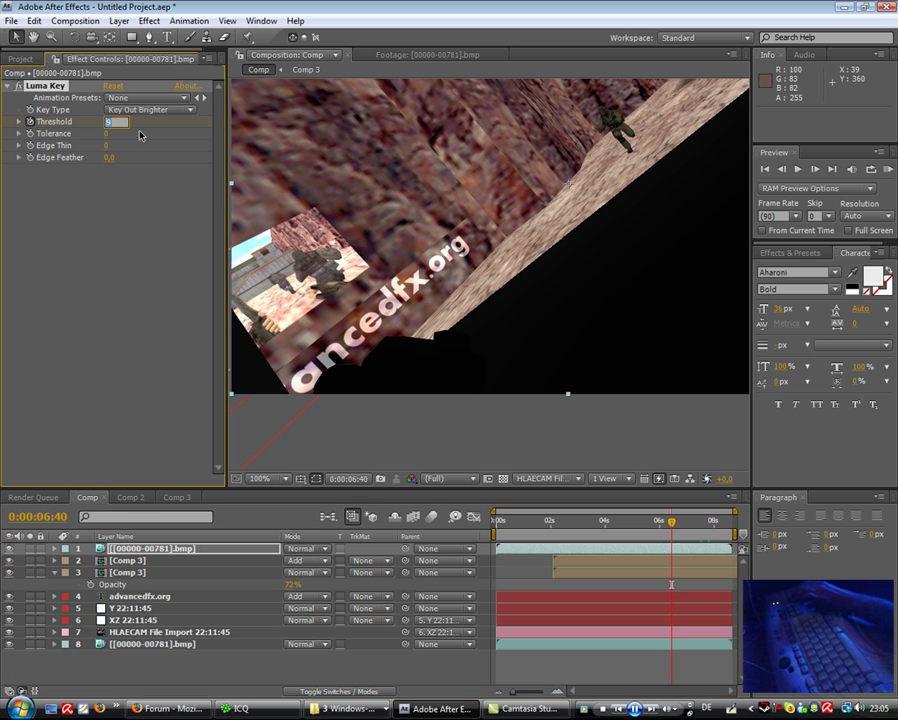
pyautogui.write('7')
pyautogui.press('Return')
pyautogui.scroll(-2, 403, 260)
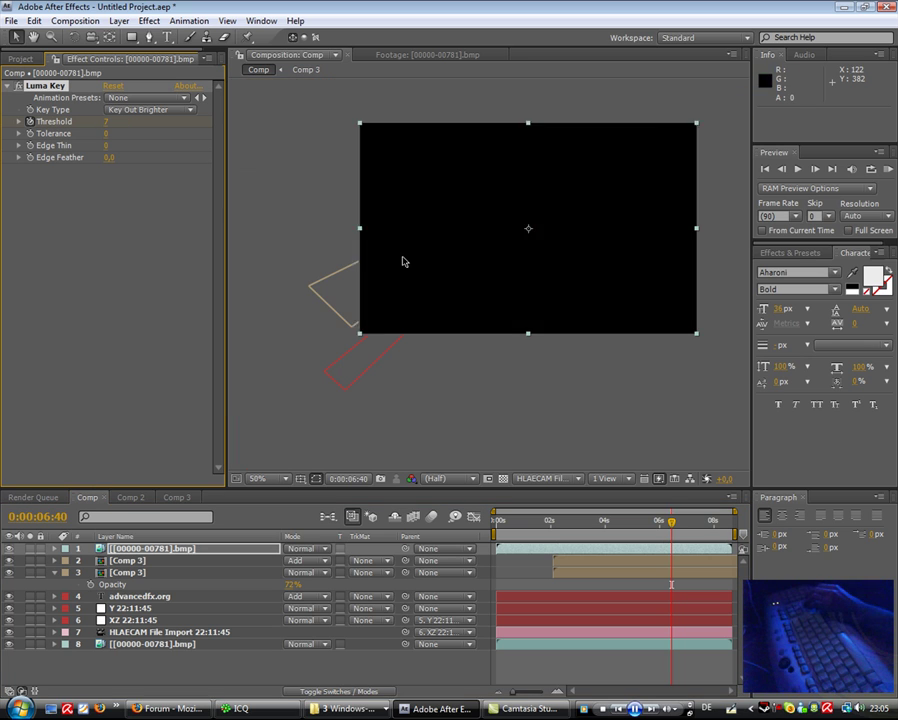
# Check earlier frames and set the Threshold to 6 at 4:44.
pyautogui.click(660, 522)
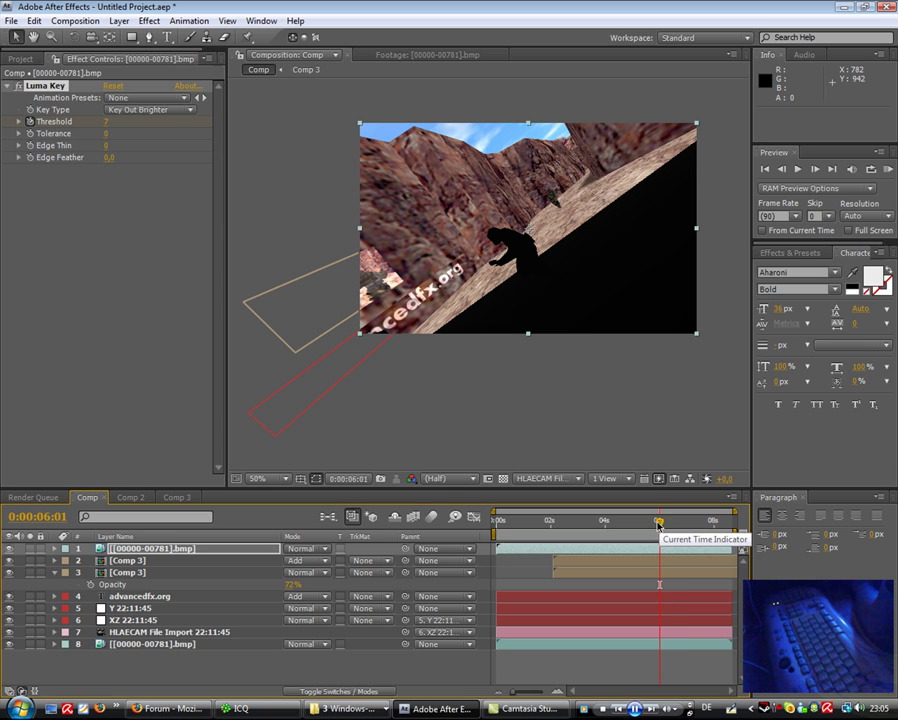
pyautogui.click(666, 521)
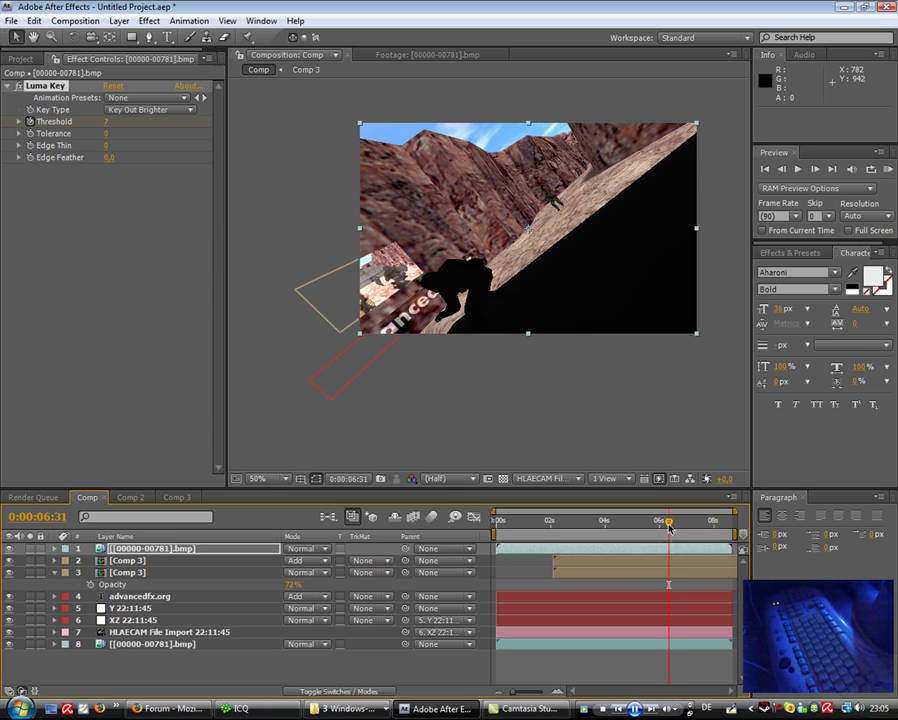
pyautogui.click(643, 521)
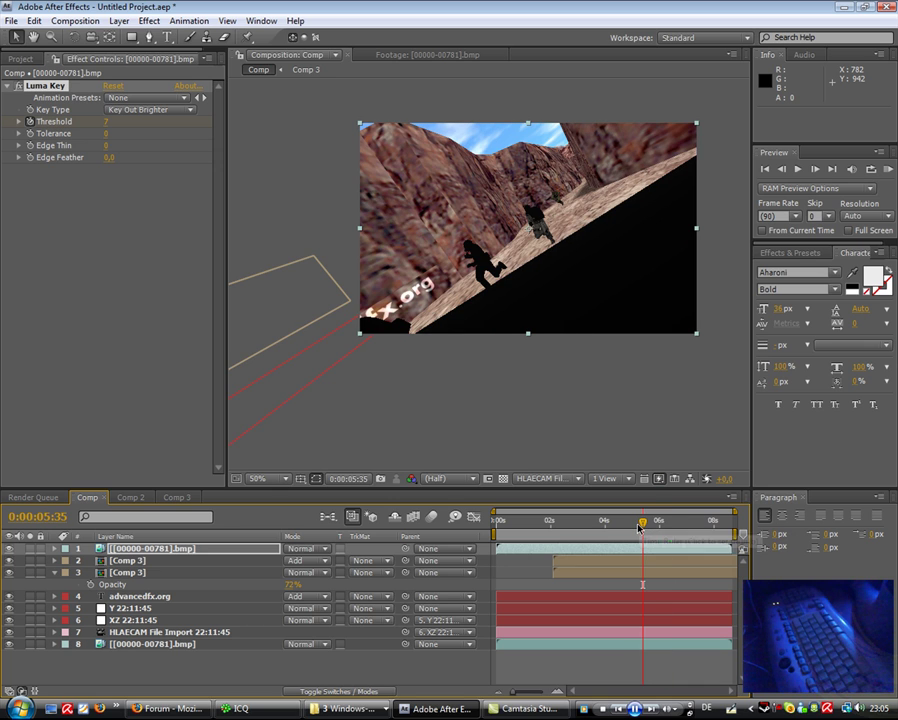
pyautogui.click(626, 531)
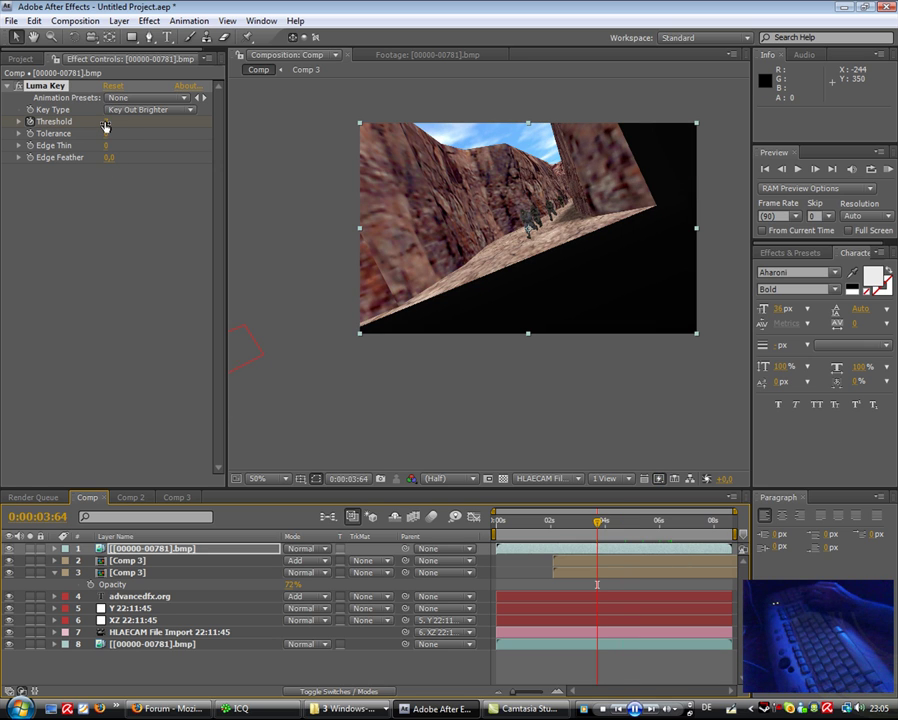
pyautogui.click(609, 524)
pyautogui.click(618, 528)
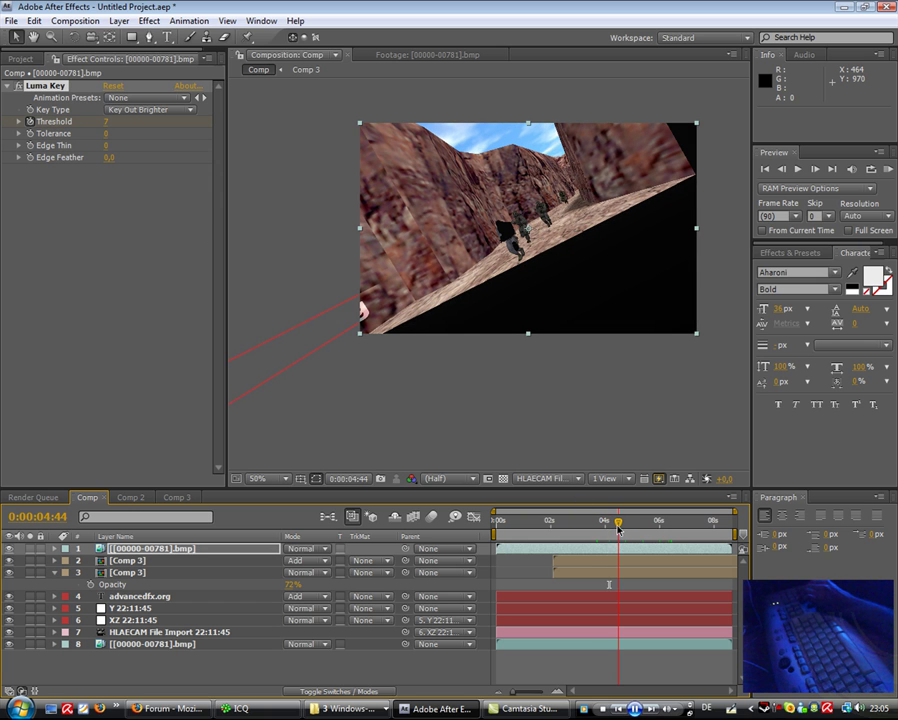
pyautogui.click(115, 121)
pyautogui.write('6')
pyautogui.press('Return')
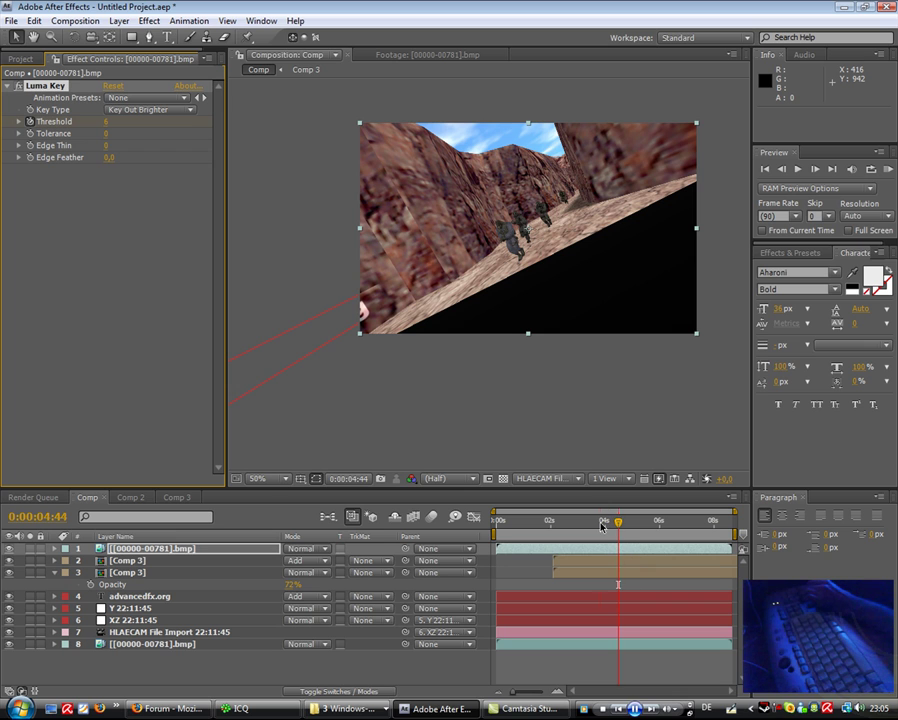
# Set the Luma Key Threshold to 0 at 3:73.
pyautogui.click(601, 527)
pyautogui.click(113, 121)
pyautogui.write('0')
pyautogui.press('Return')
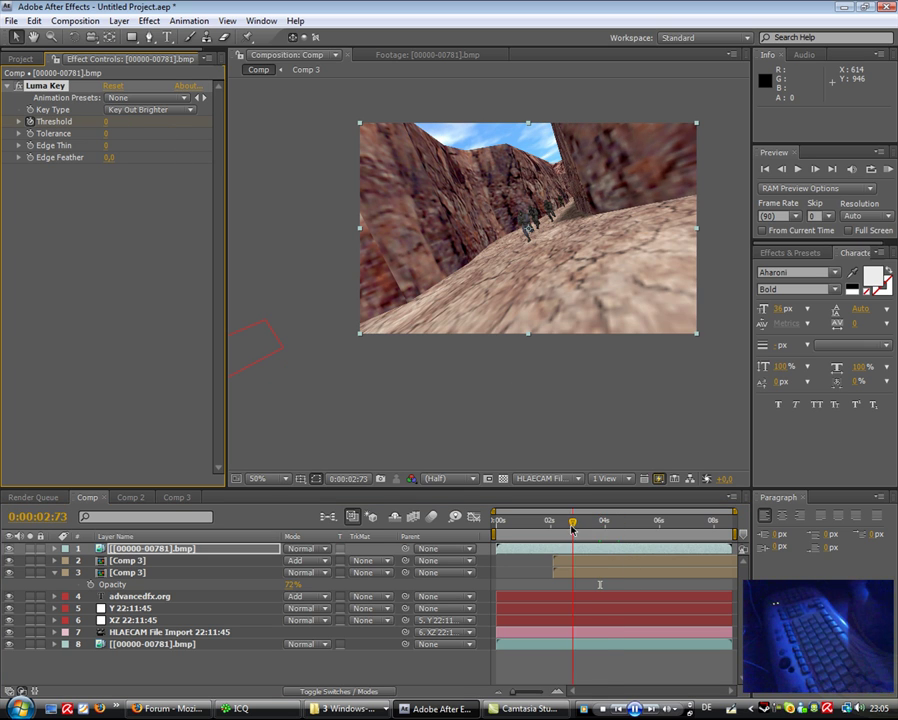
# Play back from 2:73 and step through later frames up to 7:75 to review the mask.
pyautogui.click(572, 528)
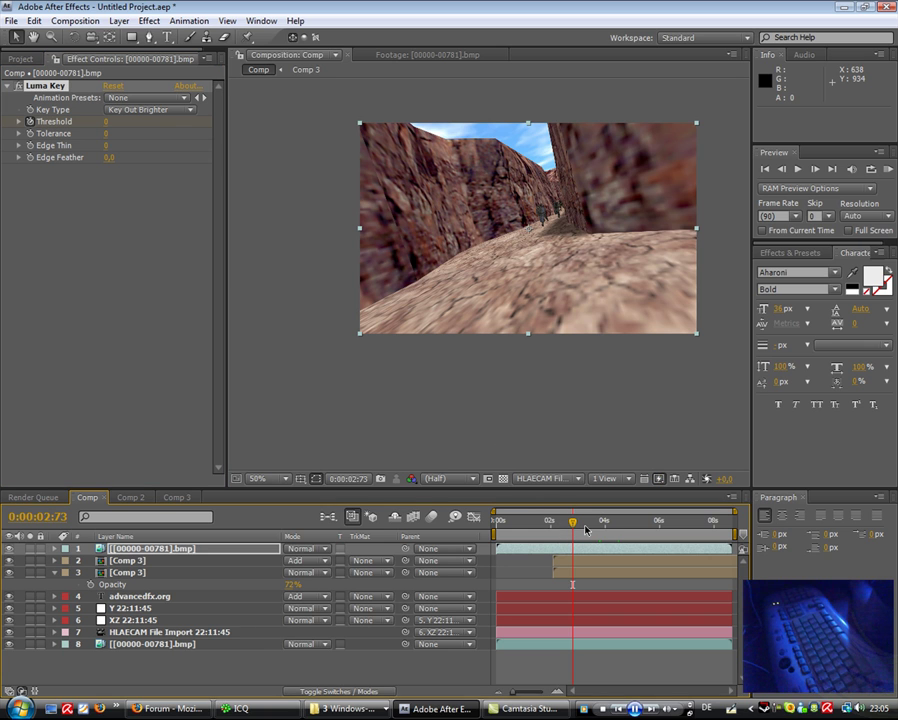
pyautogui.press('space')
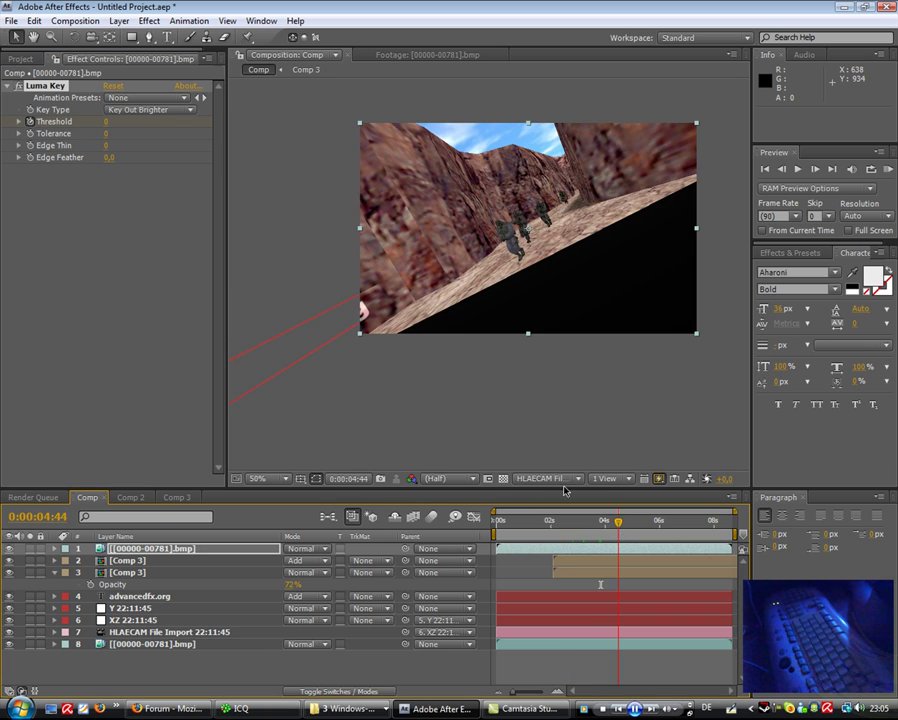
pyautogui.moveTo(632, 522); pyautogui.dragTo(676, 527)
pyautogui.click(686, 526)
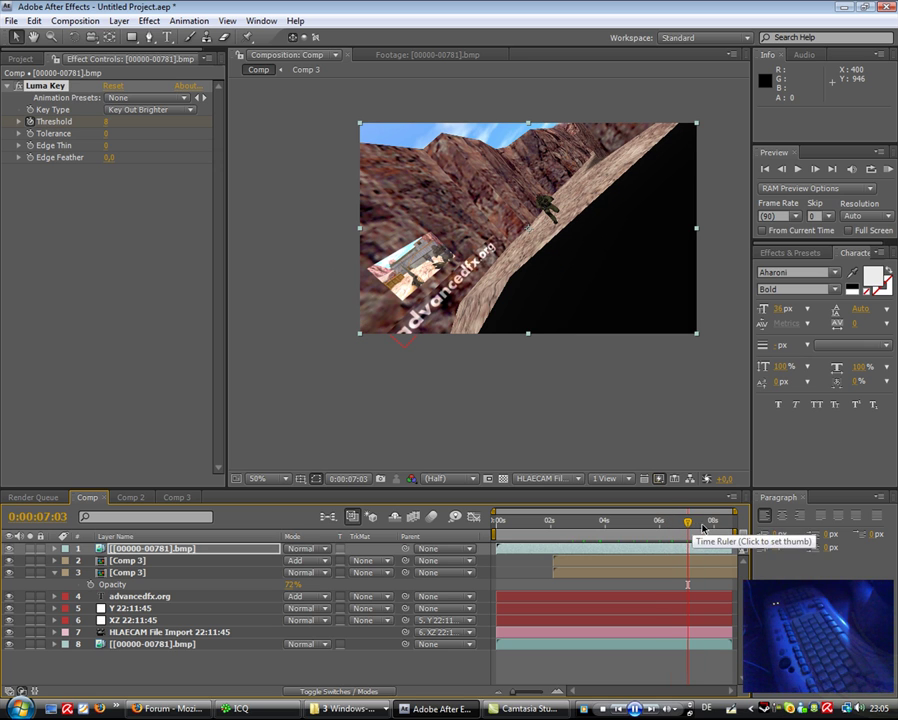
pyautogui.click(702, 525)
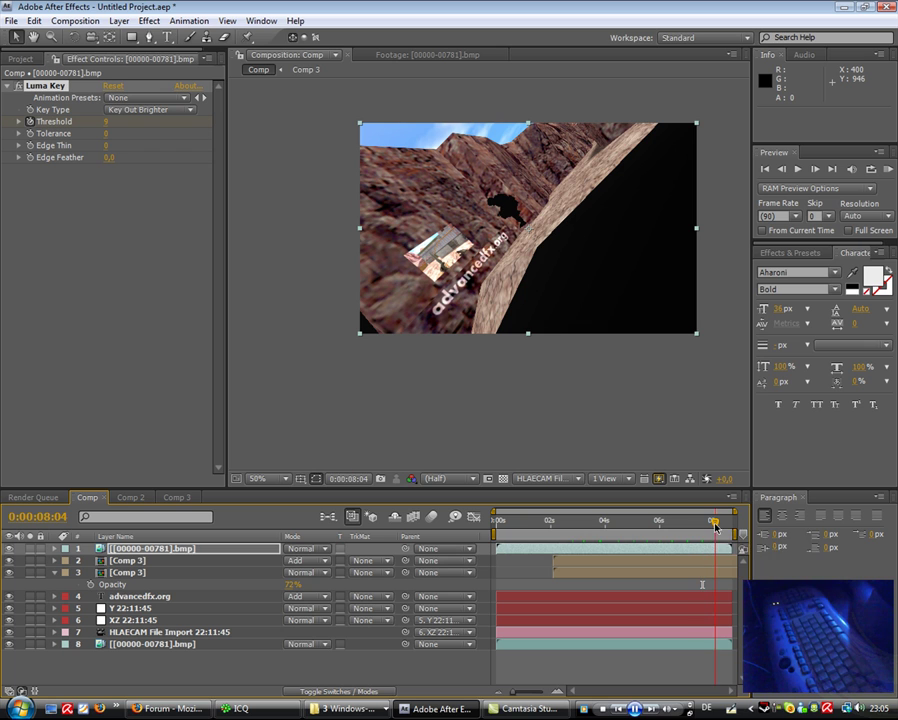
pyautogui.click(710, 526)
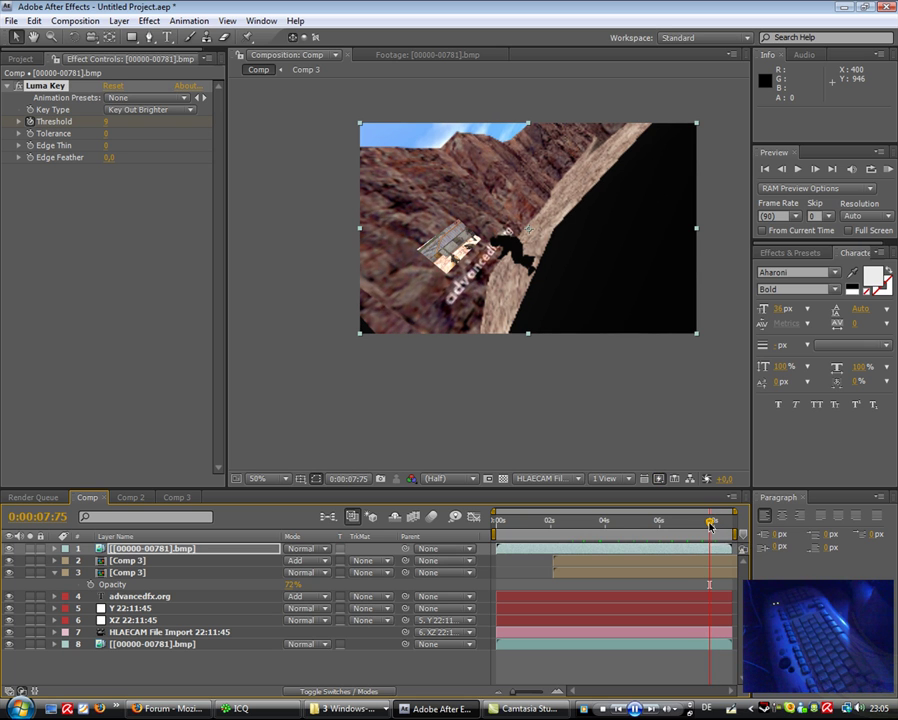
# Hide the keyed depth-map layer and rename it 'mask'.
pyautogui.scroll(2, 505, 228)
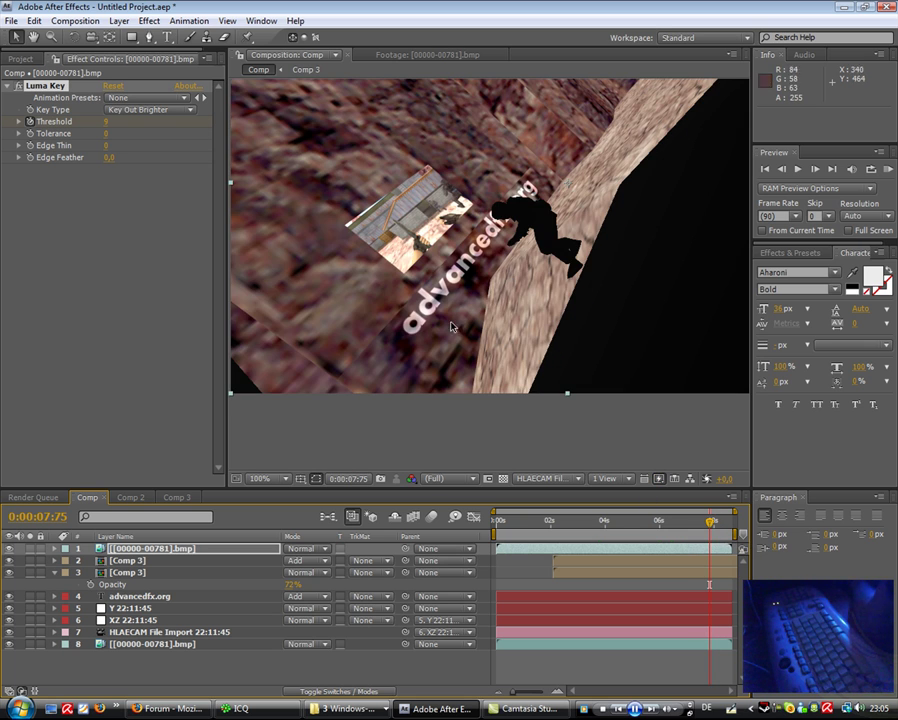
pyautogui.click(9, 549)
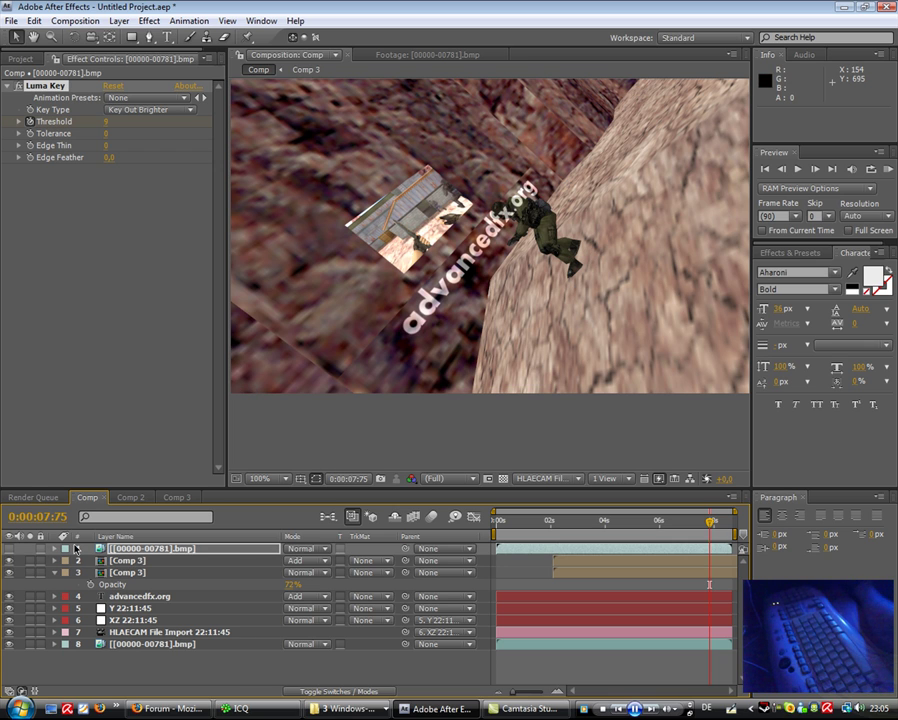
pyautogui.click(155, 548)
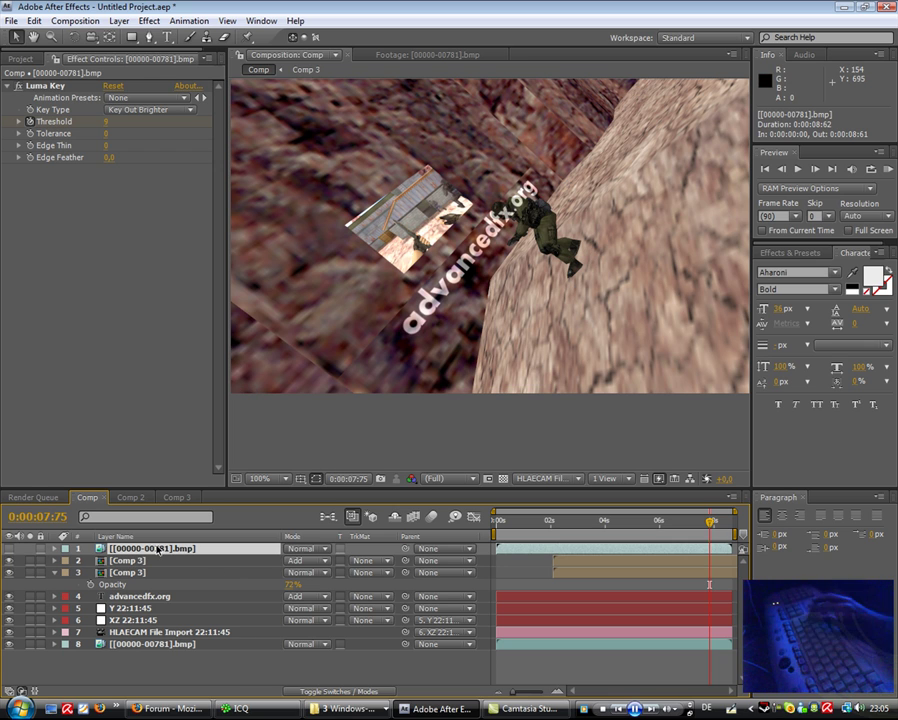
pyautogui.press('Return')
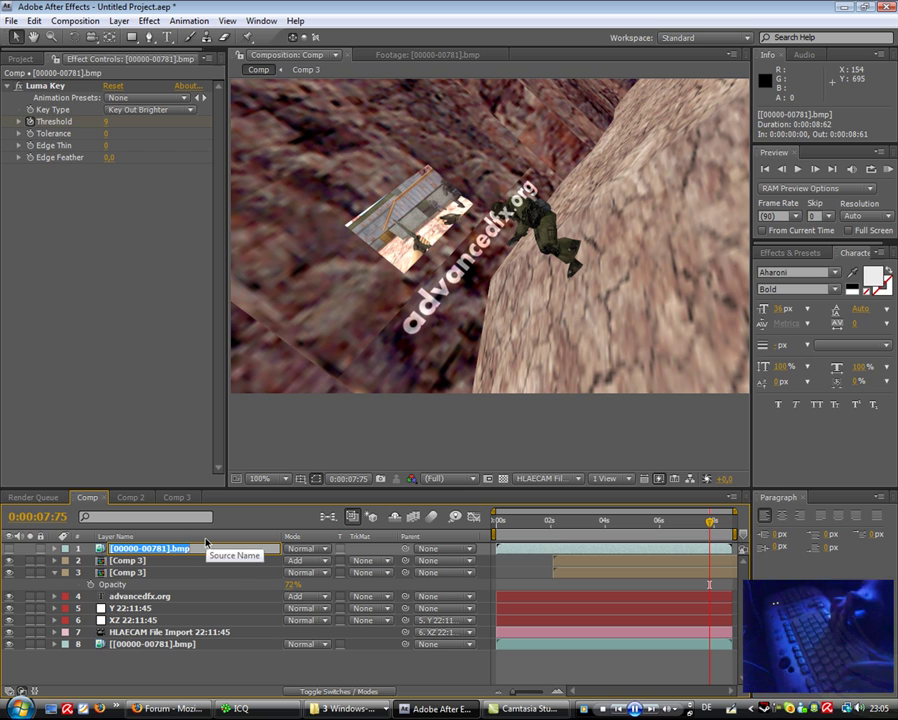
pyautogui.write('mask')
pyautogui.press('Return')
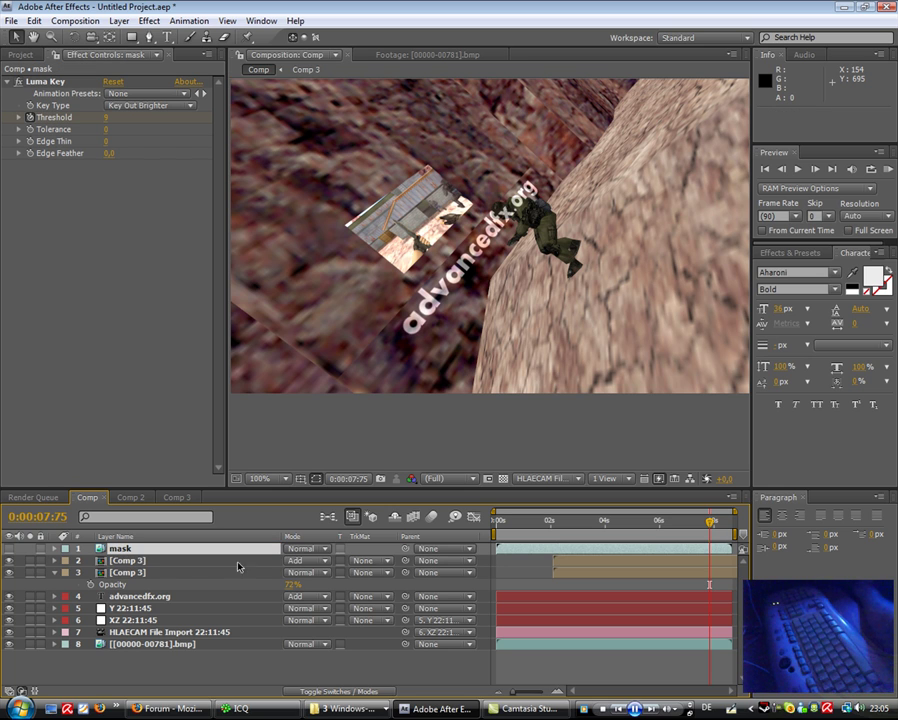
# Duplicate mask into mask 2 and mask 3, and move mask 2 below the first Comp 3 layer.
pyautogui.hotkey('ctrl', 'd')
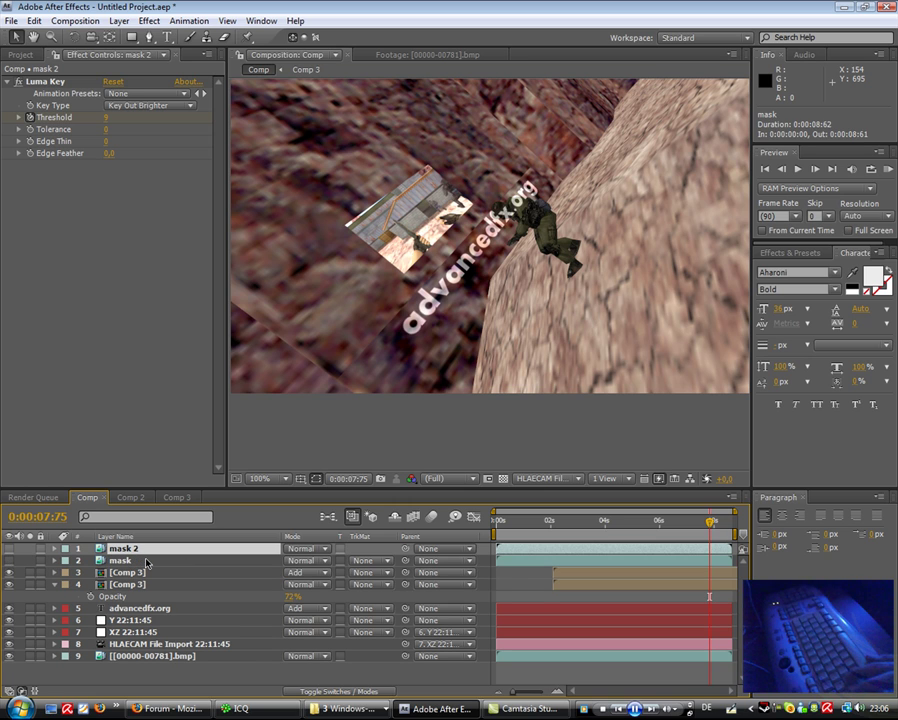
pyautogui.hotkey('ctrl', 'd')
pyautogui.click(136, 572)
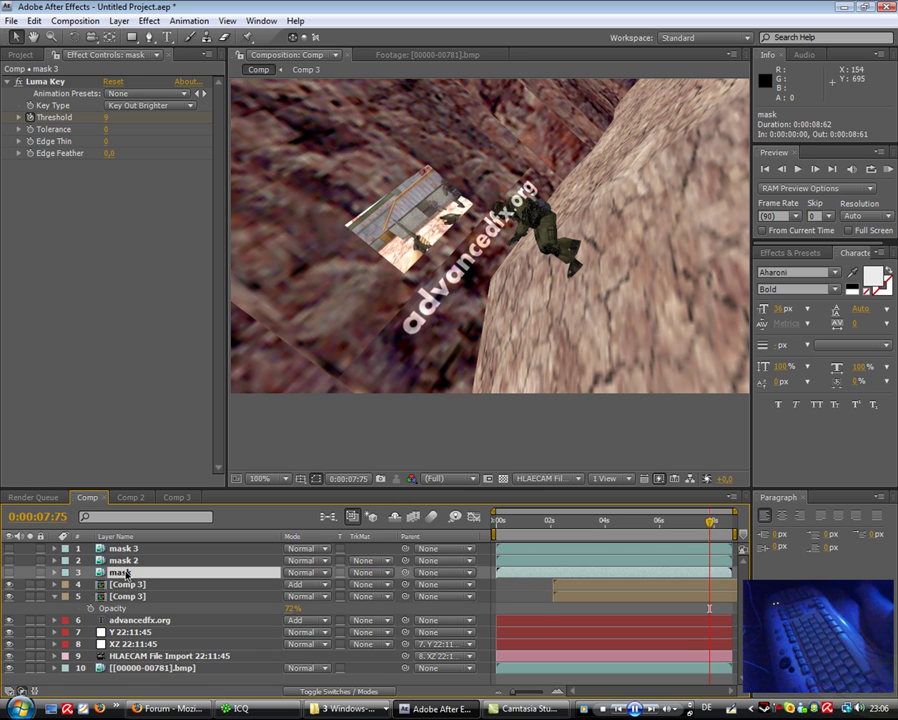
pyautogui.moveTo(133, 560); pyautogui.dragTo(136, 618)
# Collapse the second Comp 3 layer's properties and check the stacking of masks, Comp 3 layers and text.
pyautogui.click(55, 585)
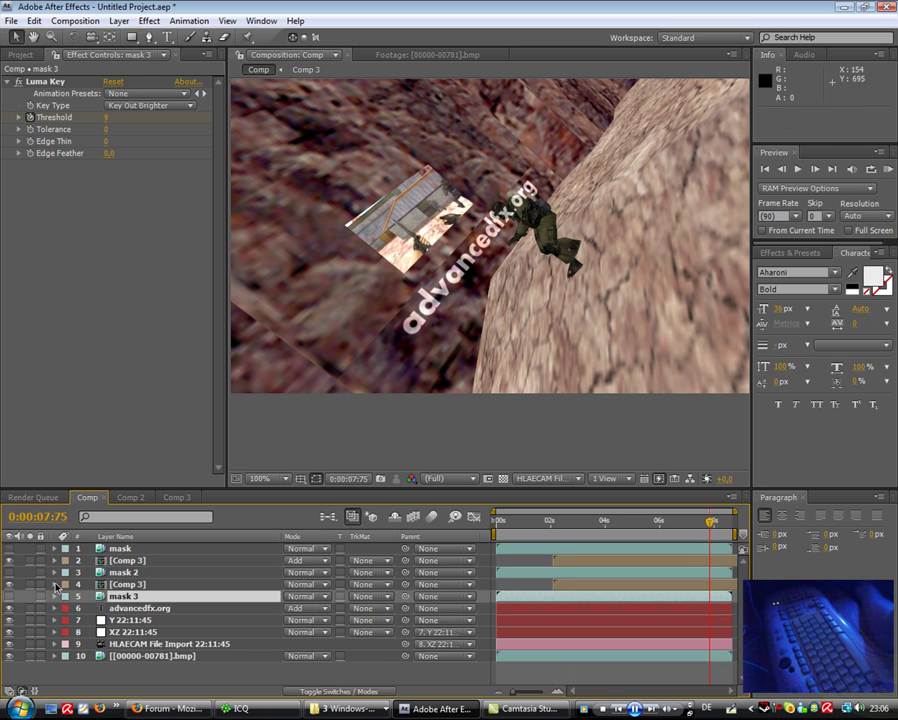
pyautogui.click(121, 609)
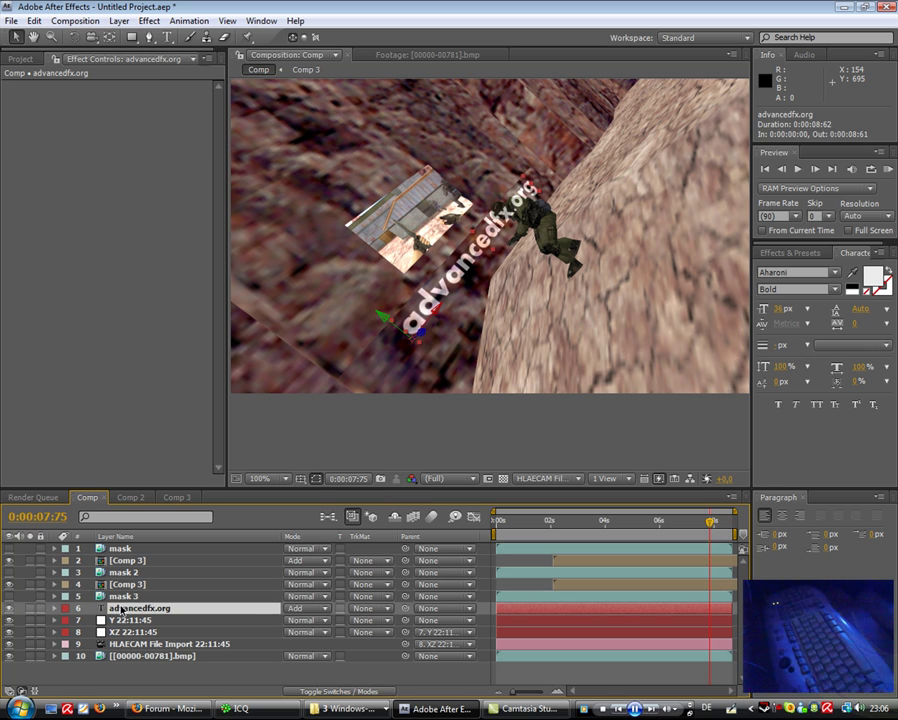
pyautogui.click(117, 596)
pyautogui.click(118, 584)
pyautogui.click(119, 573)
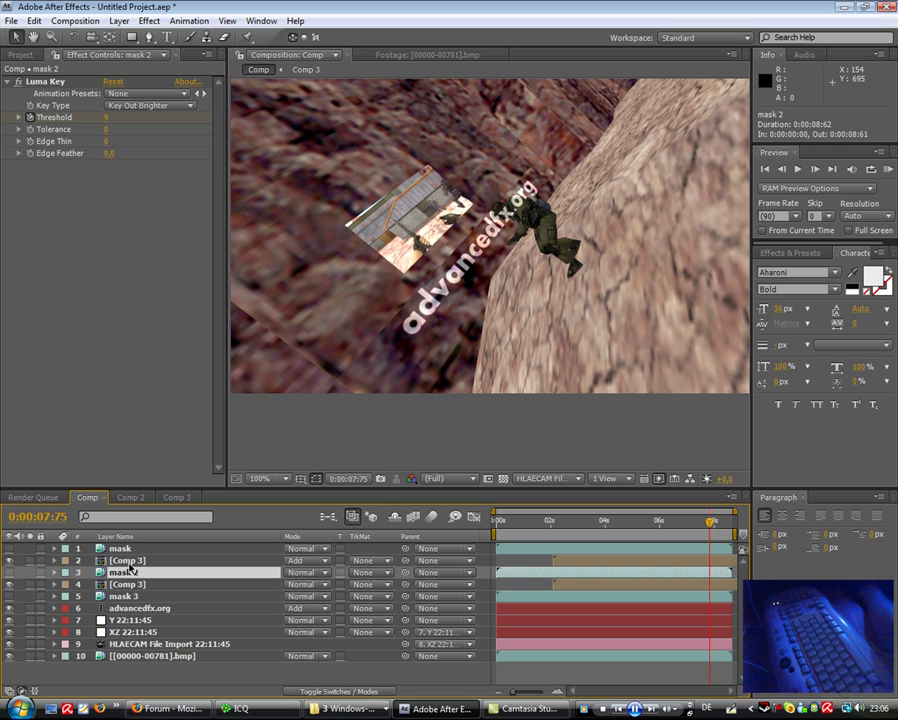
pyautogui.click(128, 561)
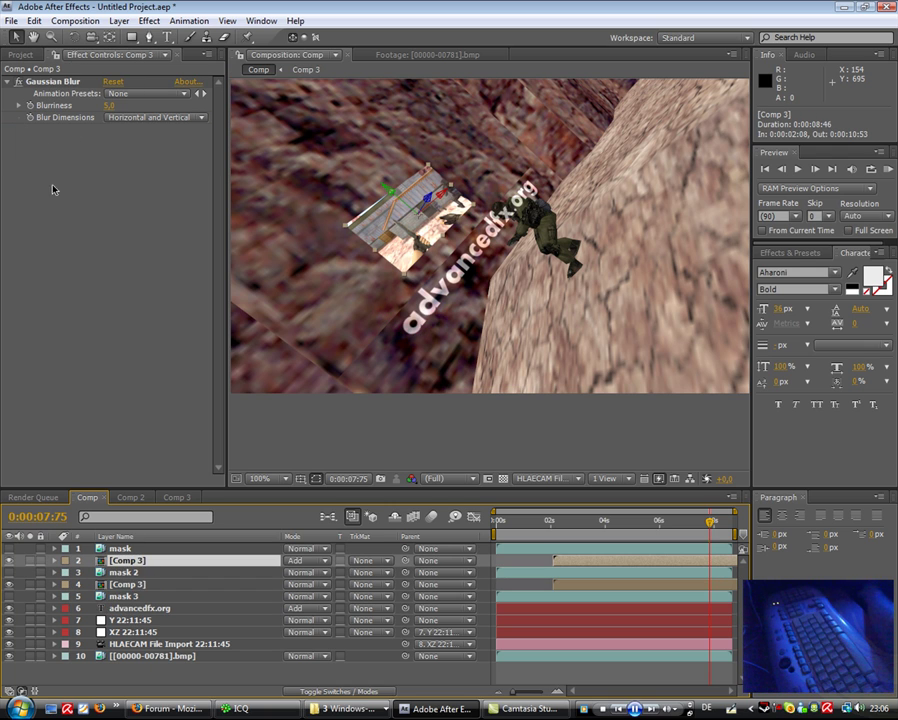
pyautogui.click(124, 549)
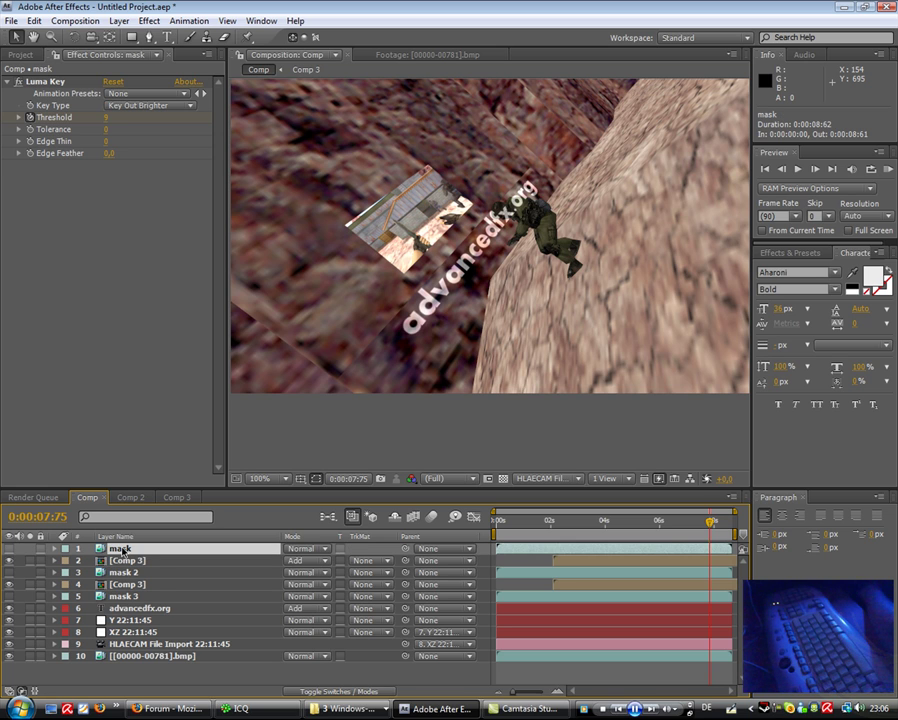
pyautogui.click(134, 598)
pyautogui.click(149, 564)
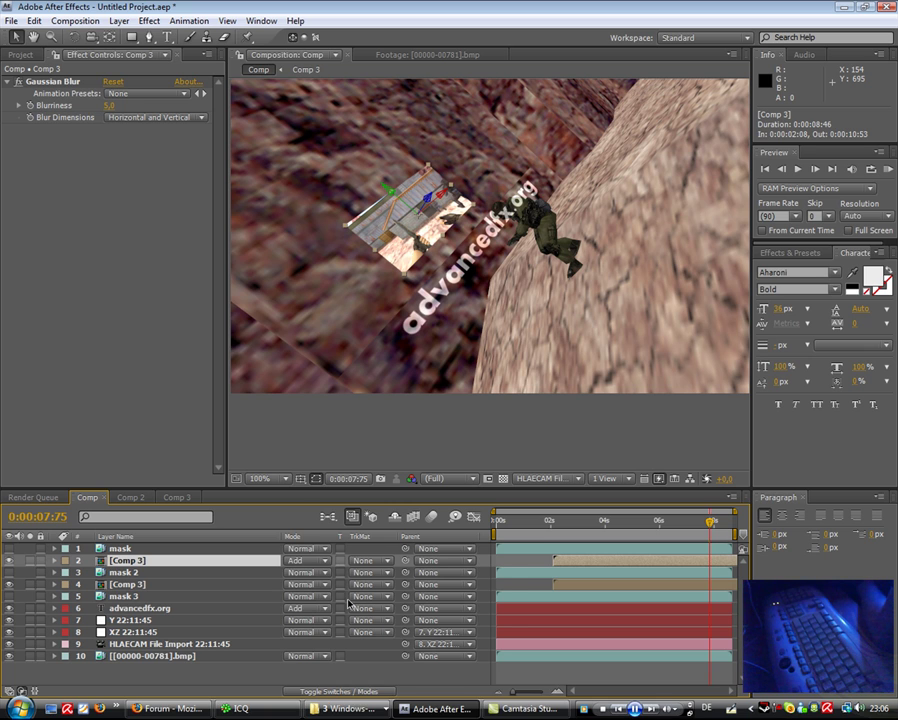
# Give both Comp 3 layers Alpha Inverted mattes from mask and mask 2, plus the mask 3 layer.
pyautogui.click(367, 564)
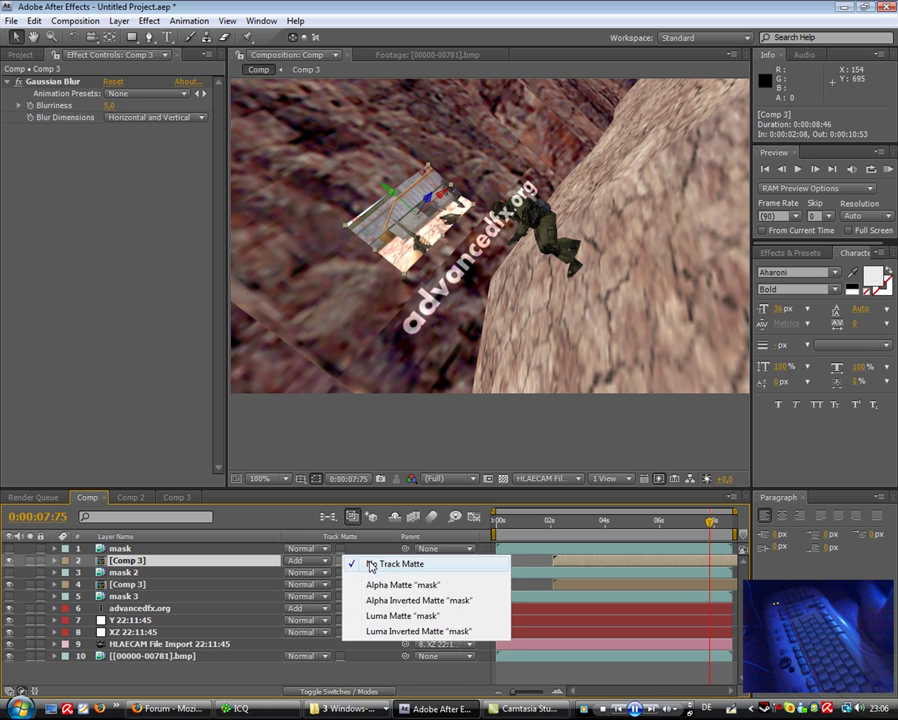
pyautogui.click(395, 602)
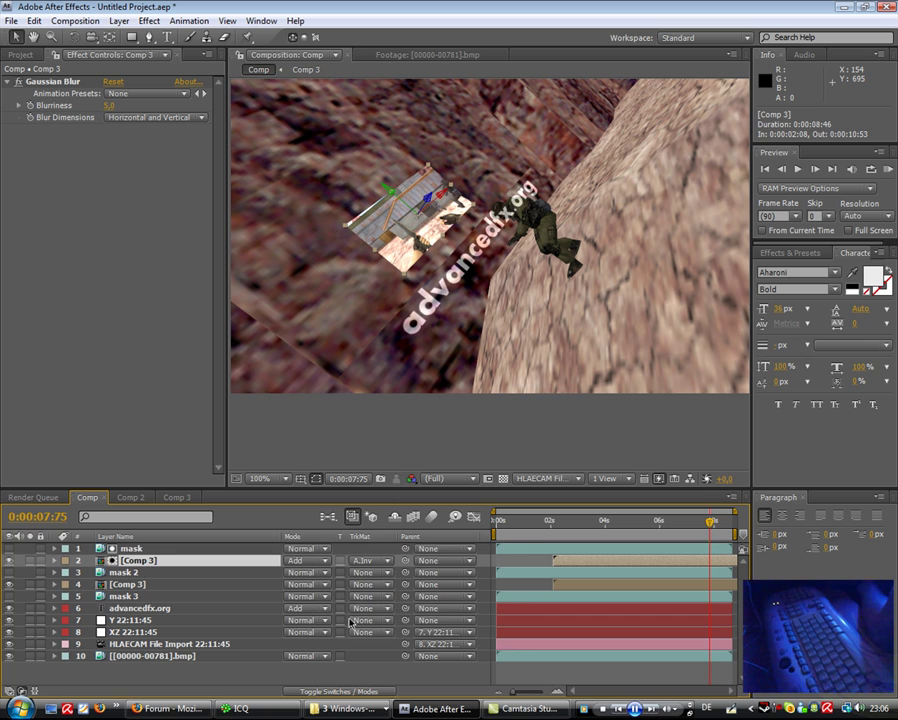
pyautogui.click(367, 587)
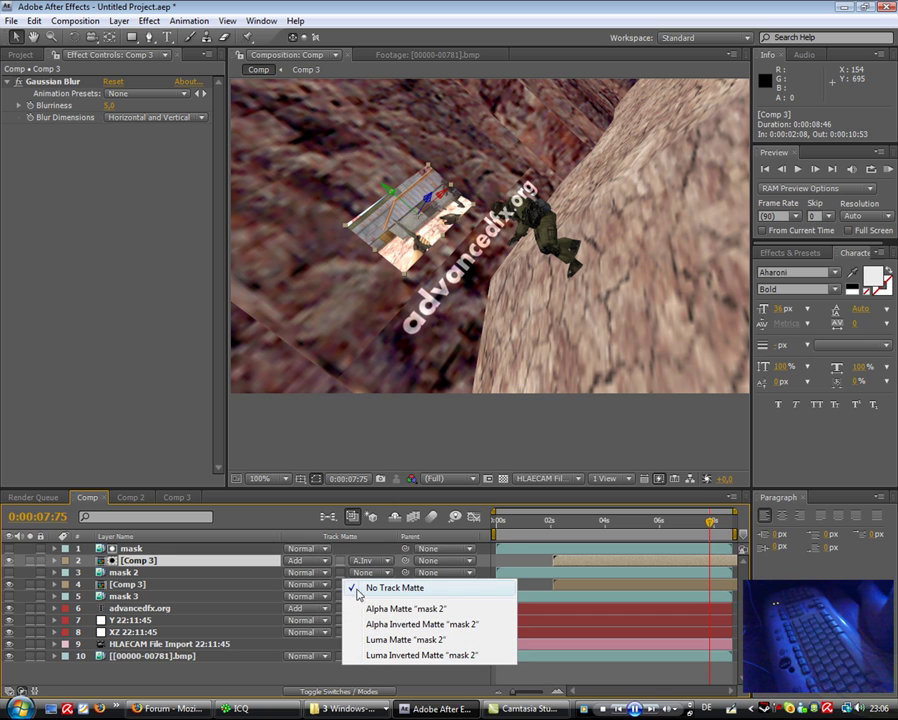
pyautogui.click(407, 626)
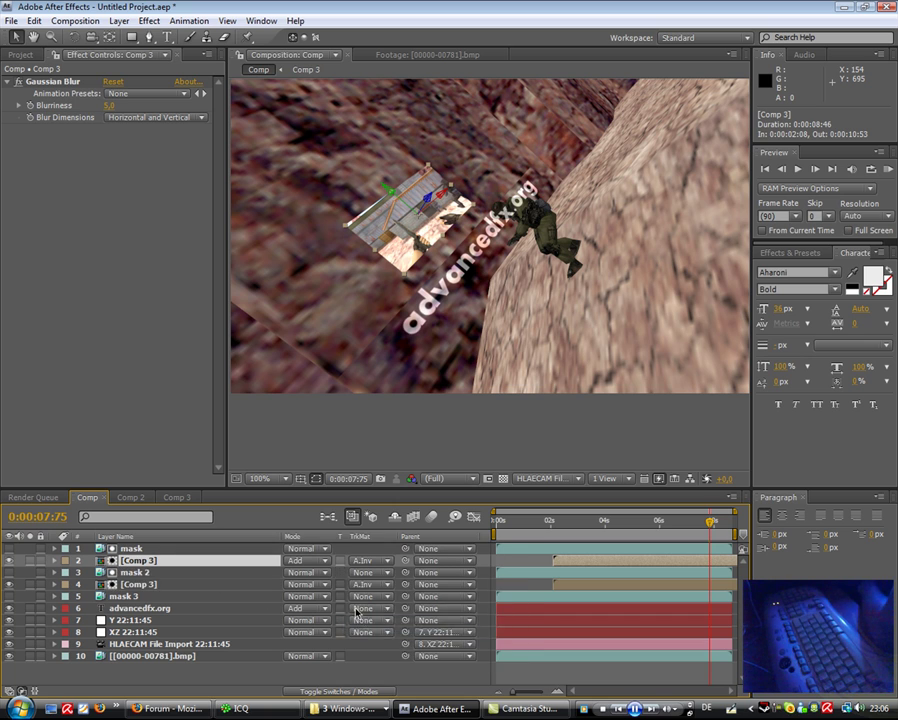
pyautogui.click(365, 597)
pyautogui.click(404, 632)
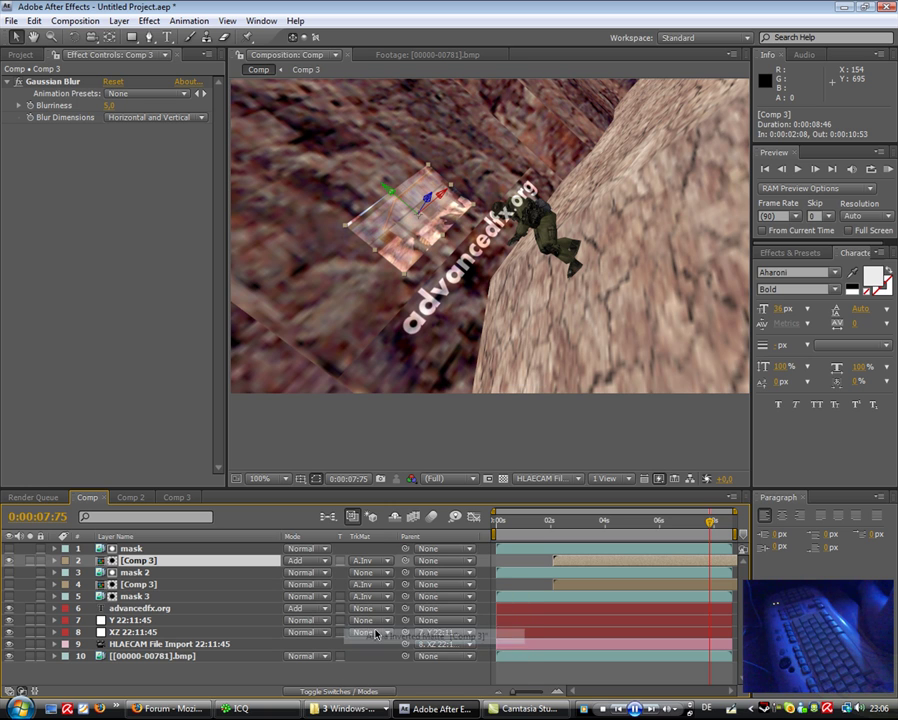
# Move mask 3 above the second Comp 3 layer and check its matte source.
pyautogui.click(137, 597)
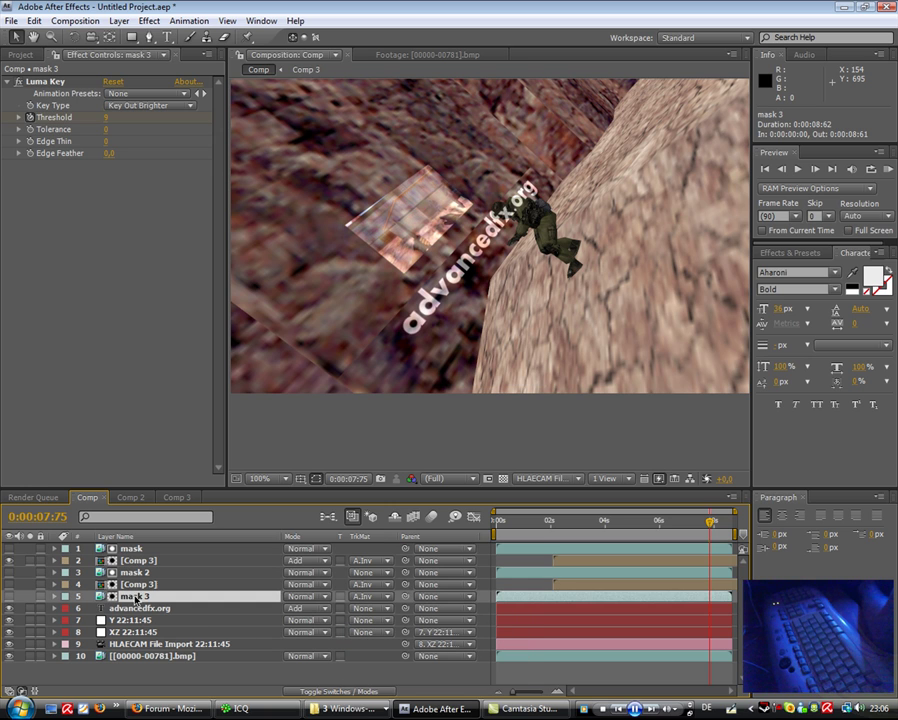
pyautogui.click(10, 584)
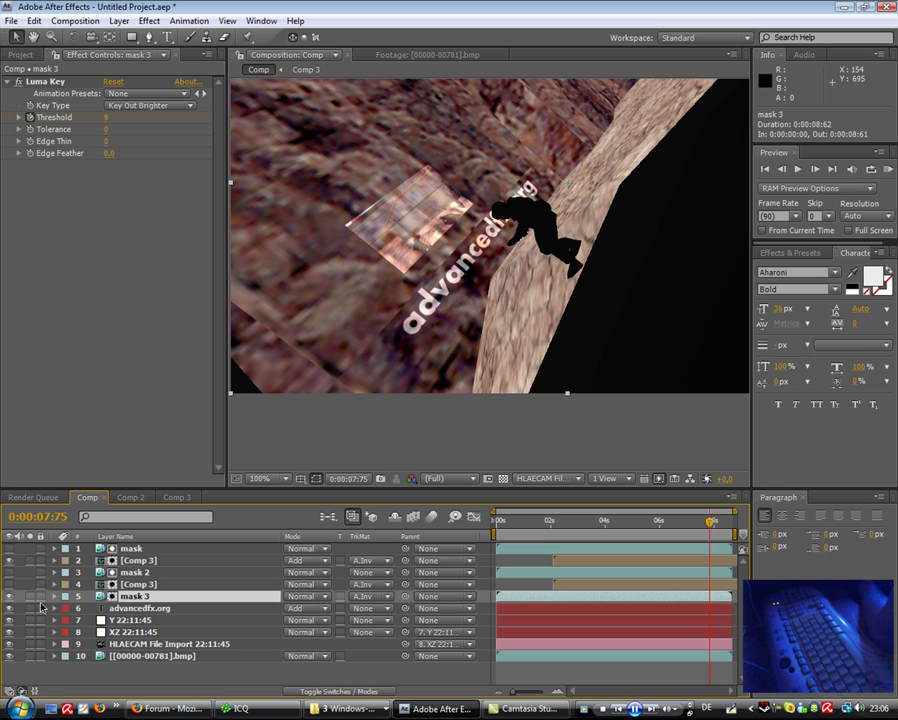
pyautogui.click(10, 584)
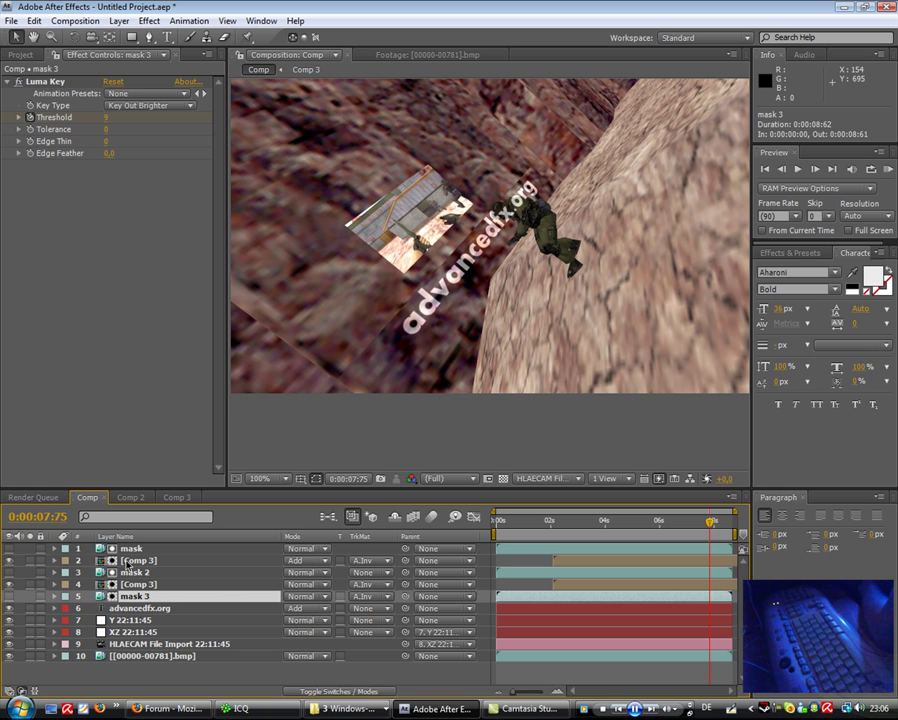
pyautogui.moveTo(130, 597); pyautogui.dragTo(122, 580)
pyautogui.click(369, 597)
pyautogui.click(368, 594)
pyautogui.click(368, 594)
pyautogui.click(372, 598)
# Set mask 2's track matte to none and move the second Comp 3 layer above mask 3.
pyautogui.click(368, 573)
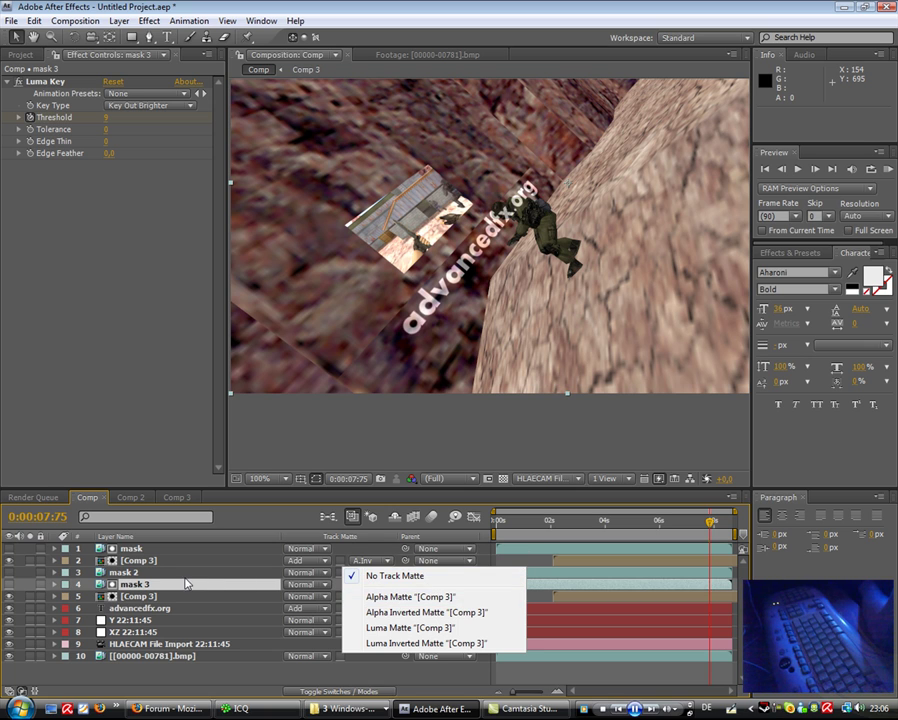
pyautogui.click(283, 576)
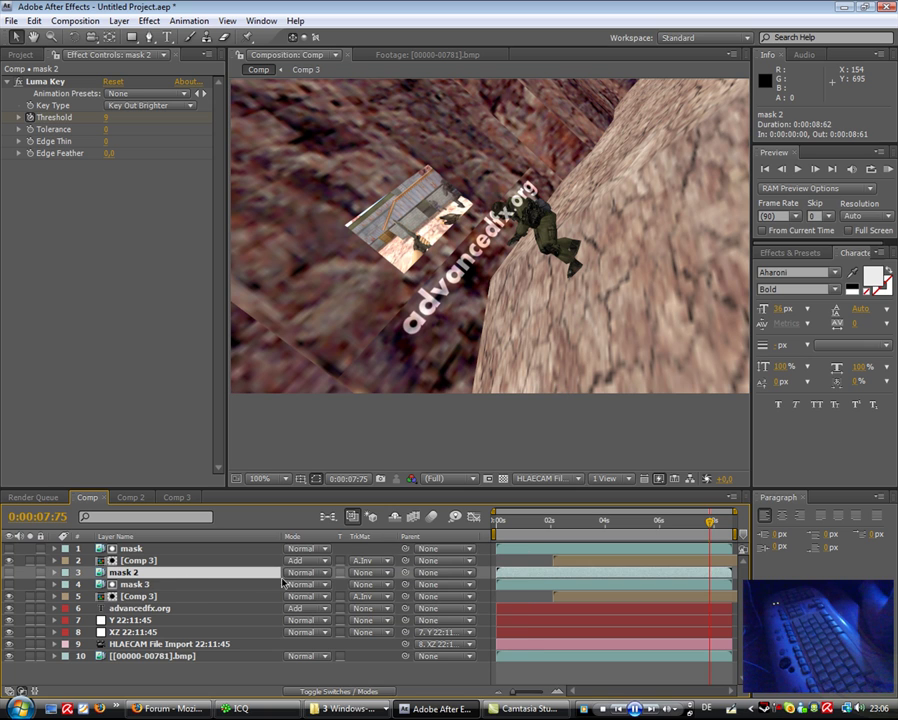
pyautogui.click(128, 598)
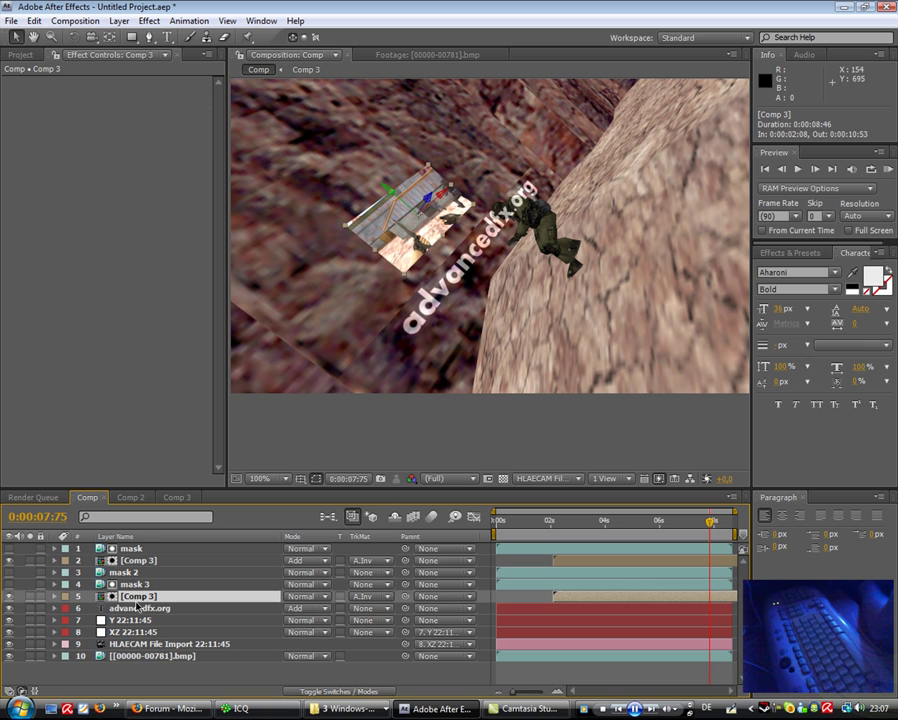
pyautogui.moveTo(136, 601); pyautogui.dragTo(143, 596)
# Give the advancedfx.org text mask 3 as its Alpha Inverted matte and check the layer stack.
pyautogui.click(121, 607)
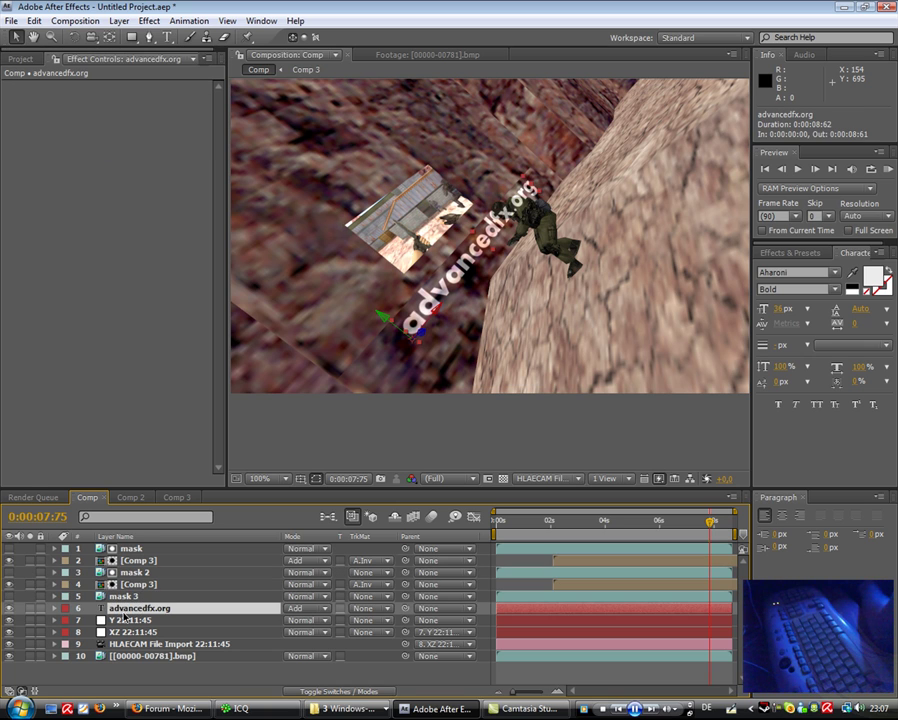
pyautogui.click(123, 597)
pyautogui.click(370, 608)
pyautogui.click(380, 620)
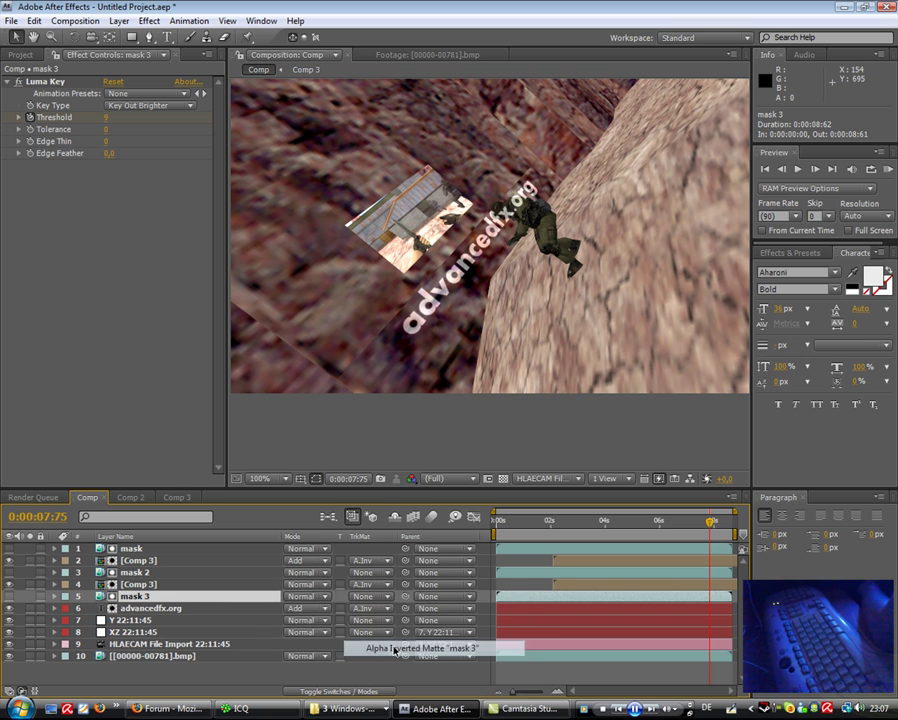
pyautogui.click(147, 609)
pyautogui.click(135, 596)
pyautogui.click(168, 585)
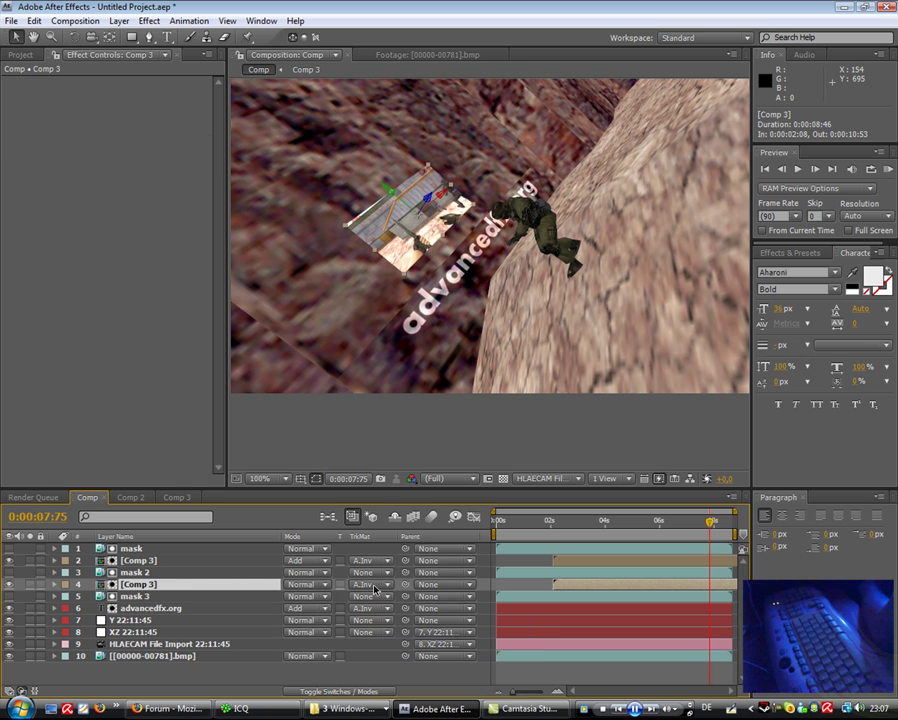
pyautogui.click(272, 574)
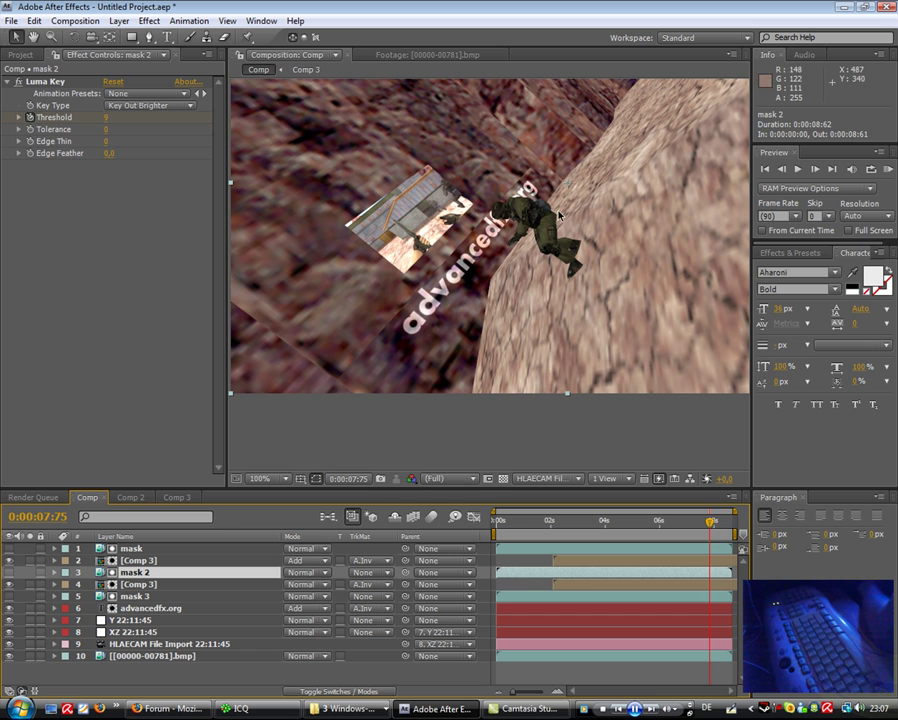
# Zoom the viewer, step back from 7:29 to 4:72, and play the composition from there.
pyautogui.scroll(1, 544, 218)
pyautogui.scroll(2, 544, 218)
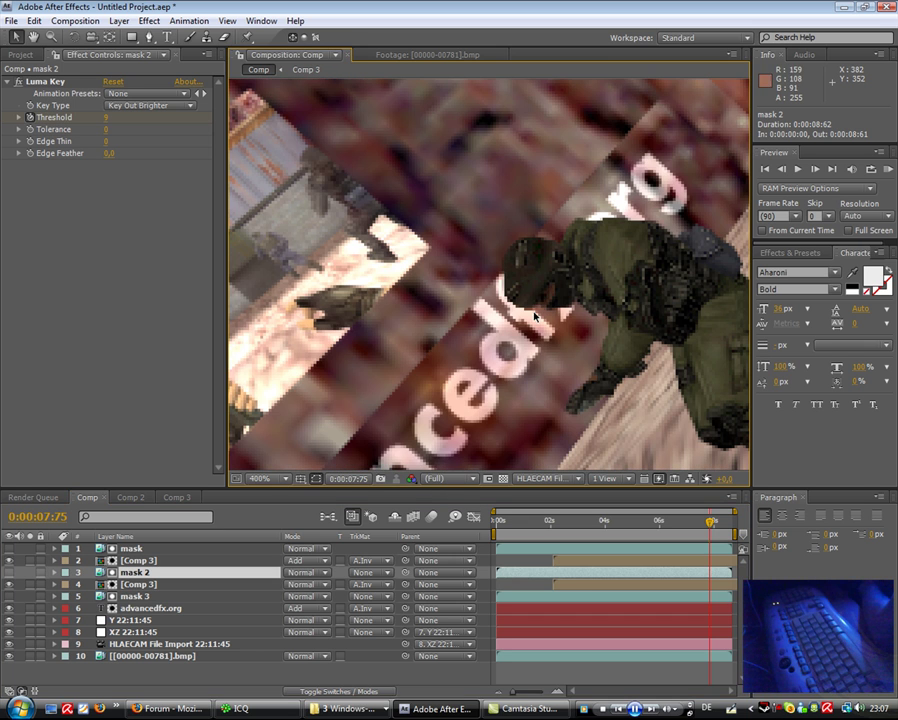
pyautogui.scroll(-2, 573, 290)
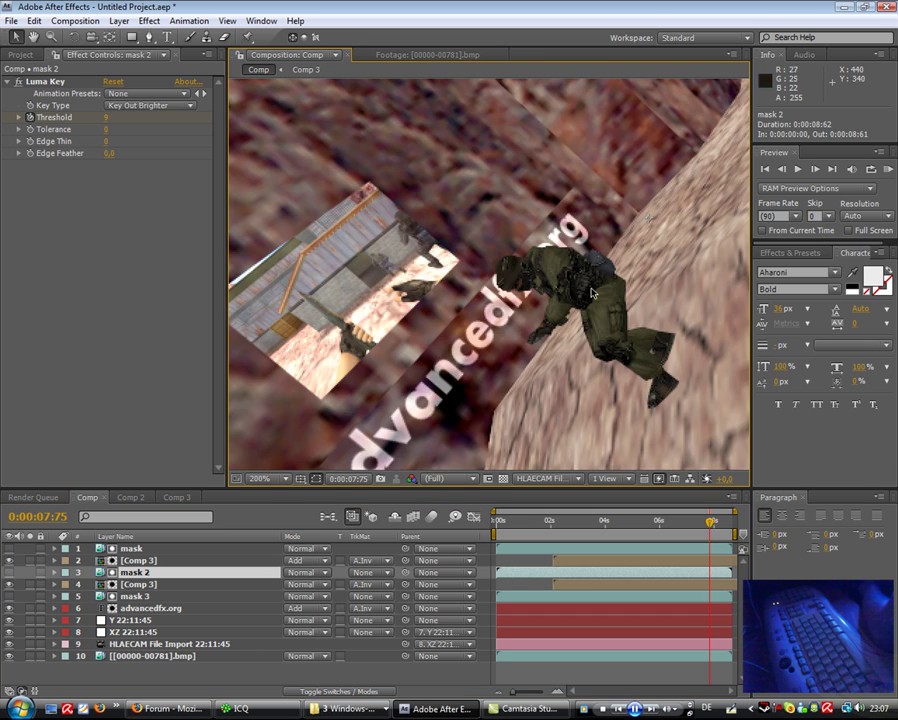
pyautogui.click(690, 535)
pyautogui.click(664, 528)
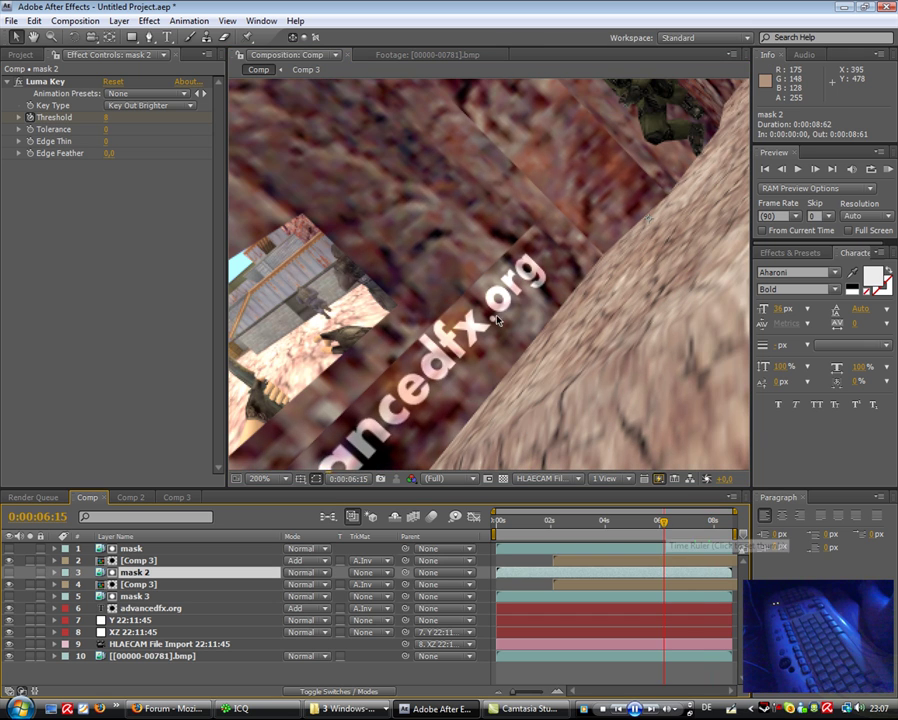
pyautogui.scroll(-2, 492, 316)
pyautogui.click(638, 524)
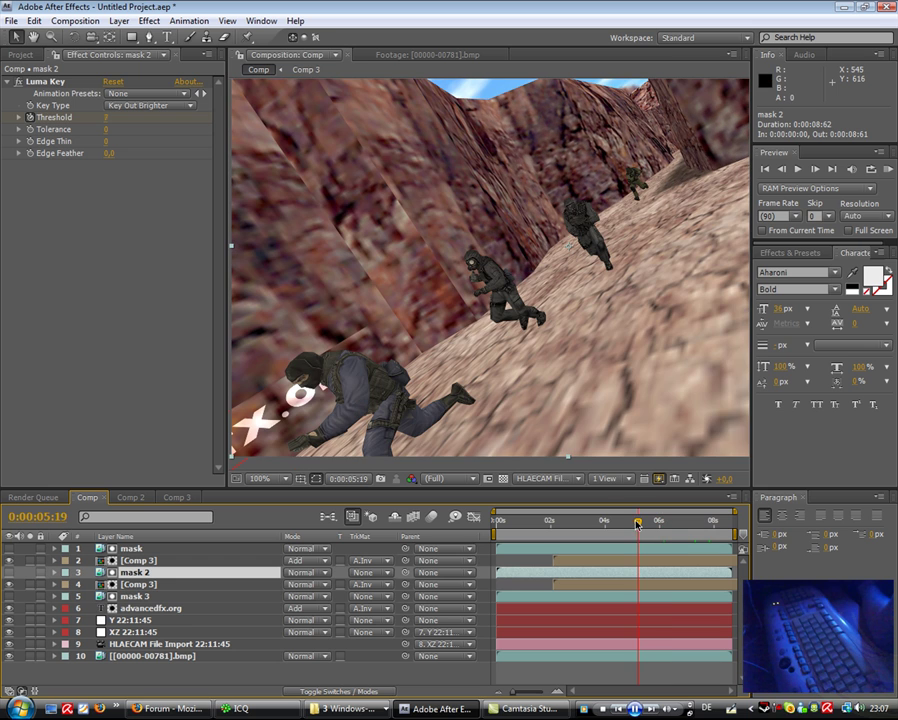
pyautogui.click(625, 524)
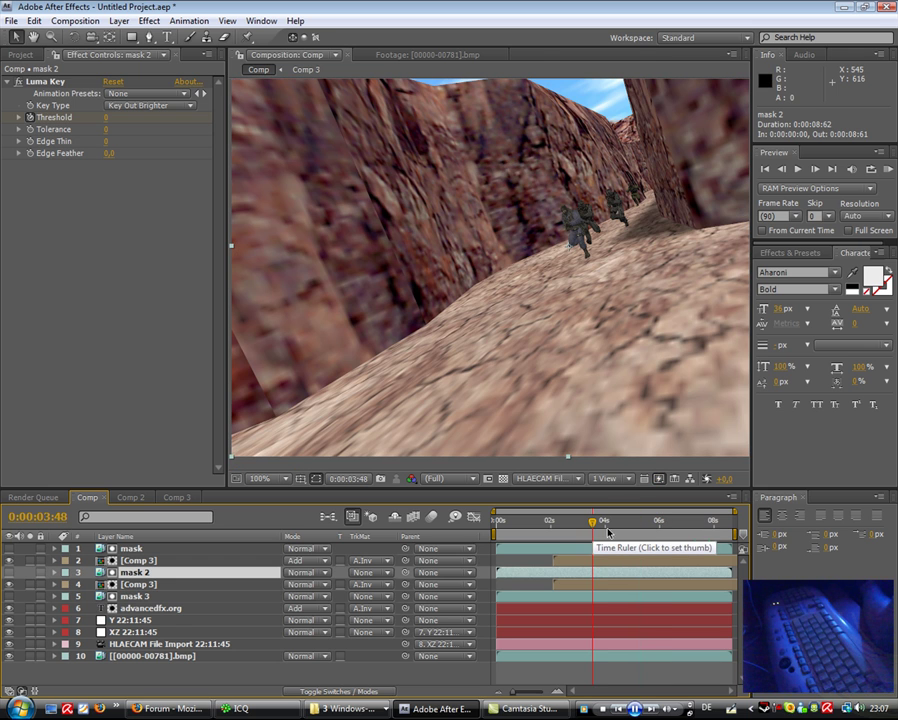
pyautogui.press('space')
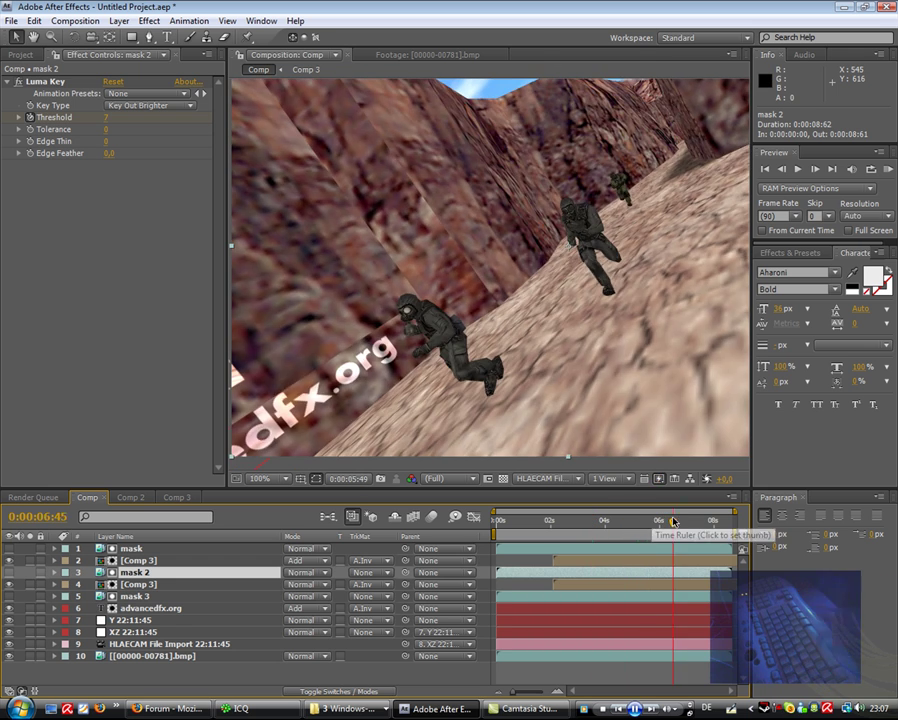